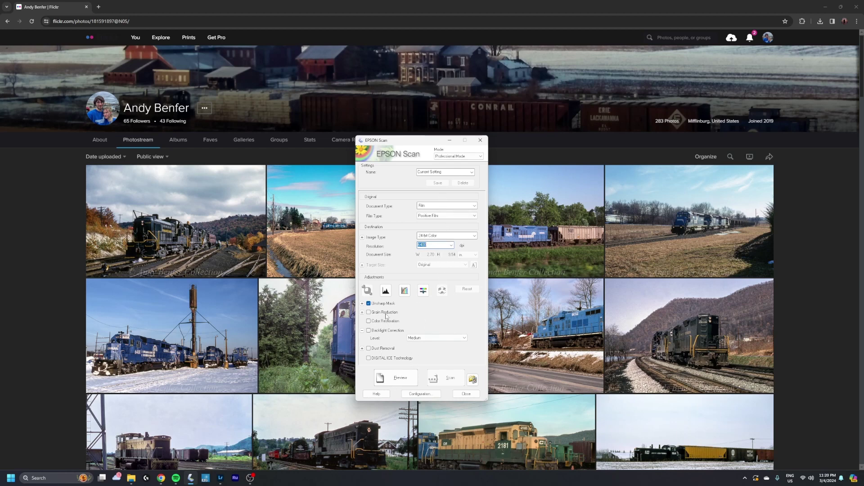
Preview the loaded slides, select all four thumbnails, and move the scan settings window clear of the preview
{"action": "left_click", "coordinate": [396, 378]}
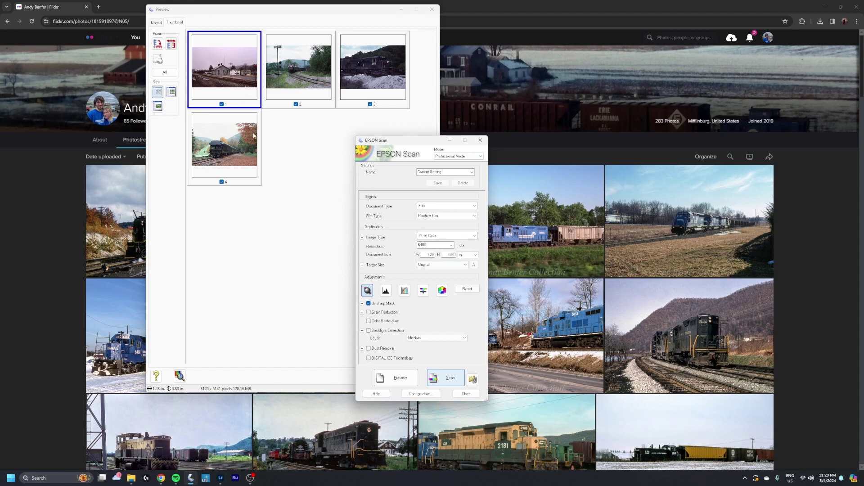
{"action": "left_click", "coordinate": [251, 174]}
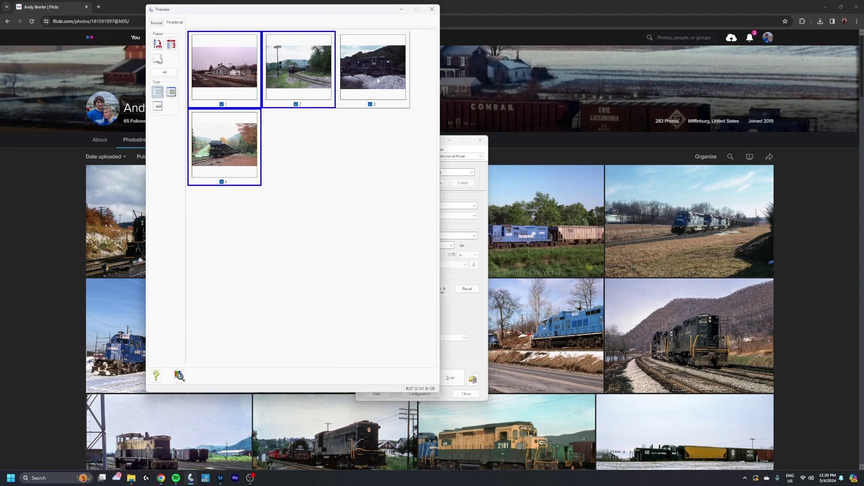
{"action": "left_click", "coordinate": [455, 142]}
{"action": "left_click_drag", "start_coordinate": [420, 142], "coordinate": [547, 79]}
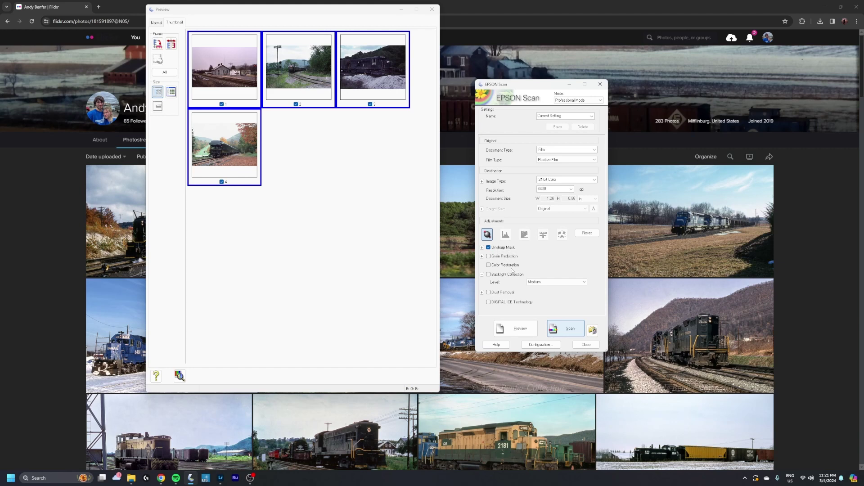
Try Color Restoration on all four selected frames
{"action": "left_click", "coordinate": [489, 266]}
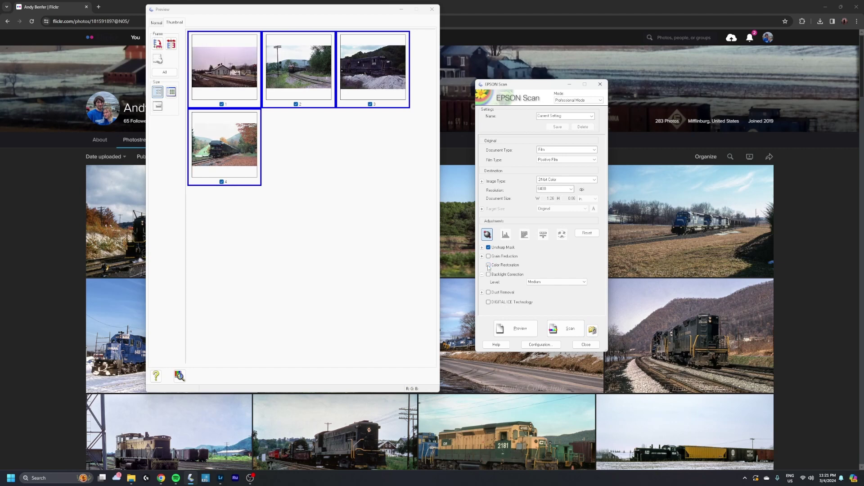
{"action": "left_click", "coordinate": [488, 266]}
{"action": "left_click", "coordinate": [488, 266]}
Deselect frames 4 and 2, compare the preview with and without Color Restoration, and enable it for frames 1 and 3
{"action": "left_click", "coordinate": [233, 163]}
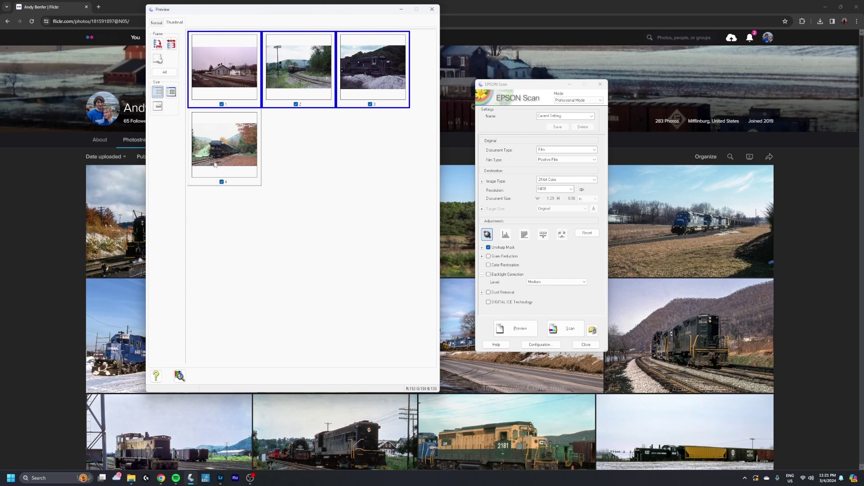
{"action": "left_click", "coordinate": [489, 266]}
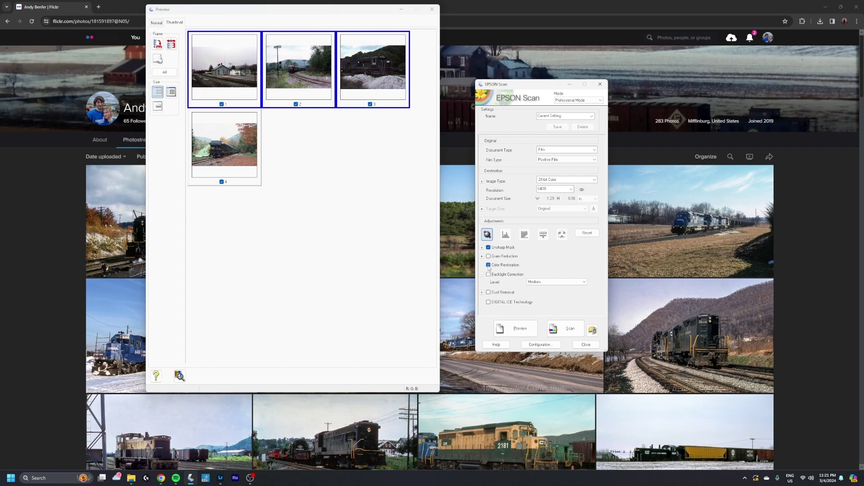
{"action": "left_click", "coordinate": [489, 266]}
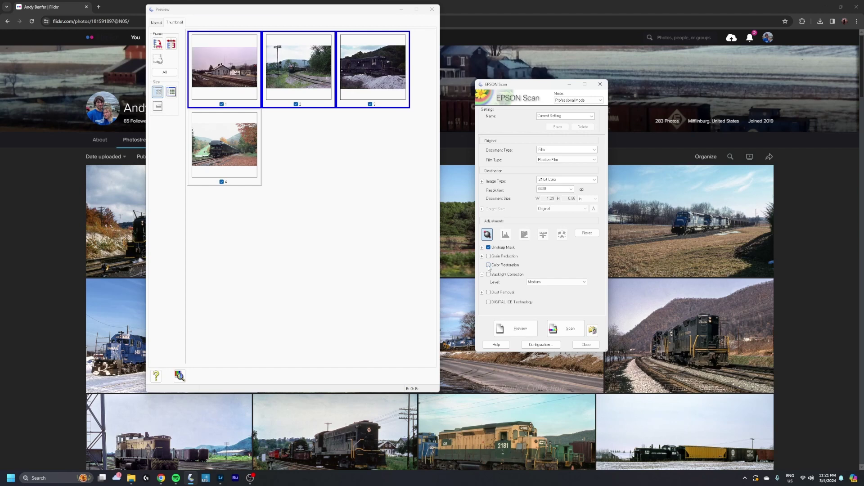
{"action": "left_click", "coordinate": [311, 81]}
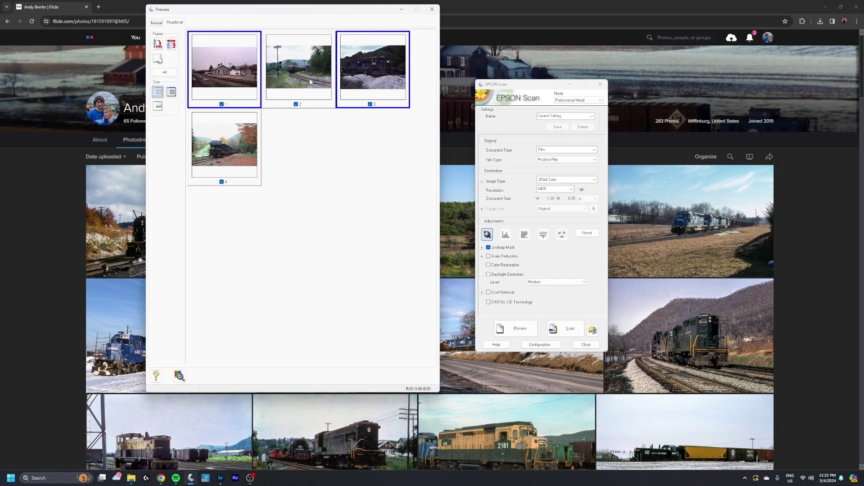
{"action": "left_click", "coordinate": [489, 265]}
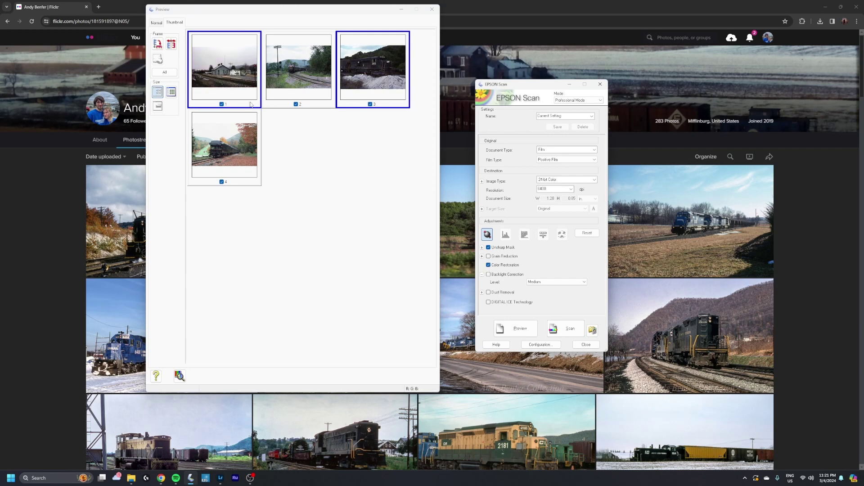
{"action": "left_click", "coordinate": [489, 266]}
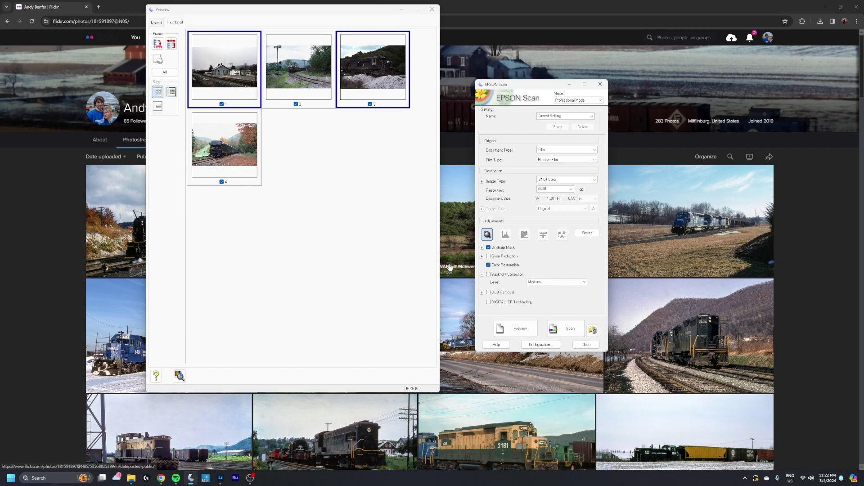
Try Backlight Correction on frames 1 and 3 together and on frame 3 alone, comparing it on and off
{"action": "left_click", "coordinate": [488, 275]}
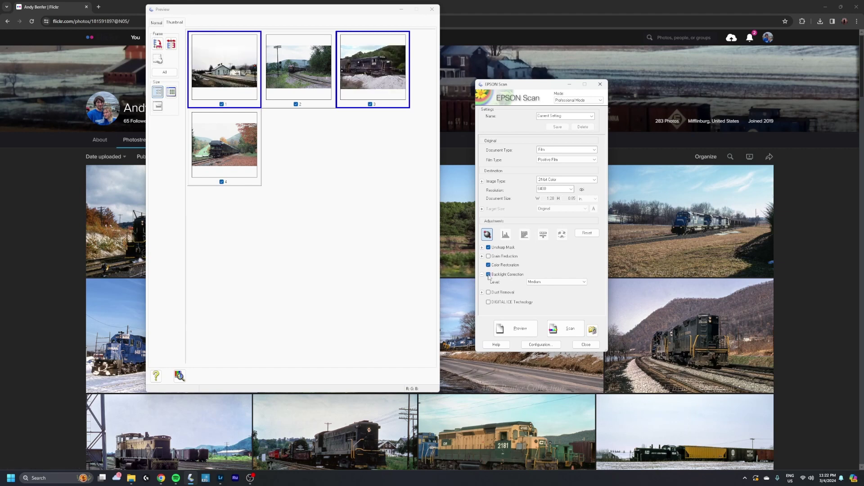
{"action": "left_click", "coordinate": [488, 275]}
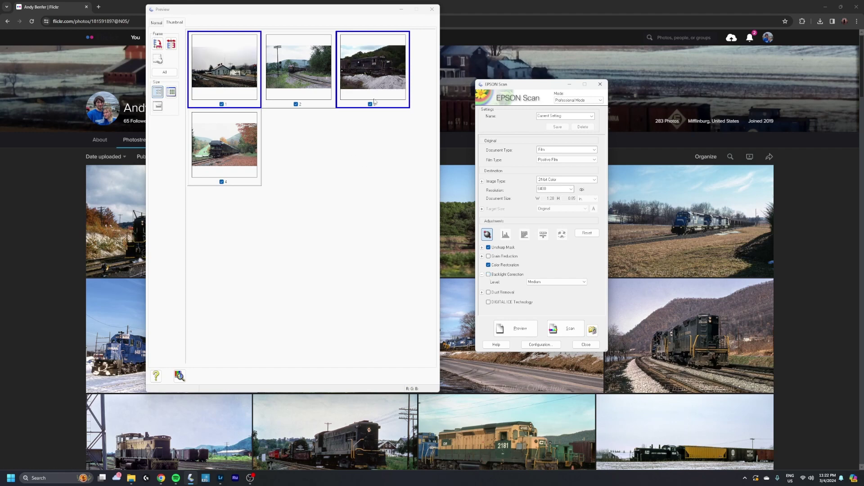
{"action": "left_click", "coordinate": [232, 95], "text": "ctrl"}
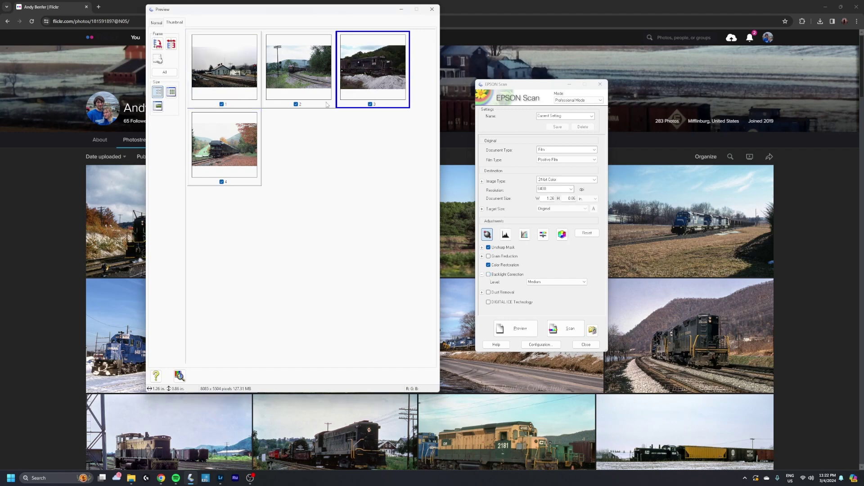
{"action": "left_click", "coordinate": [489, 275]}
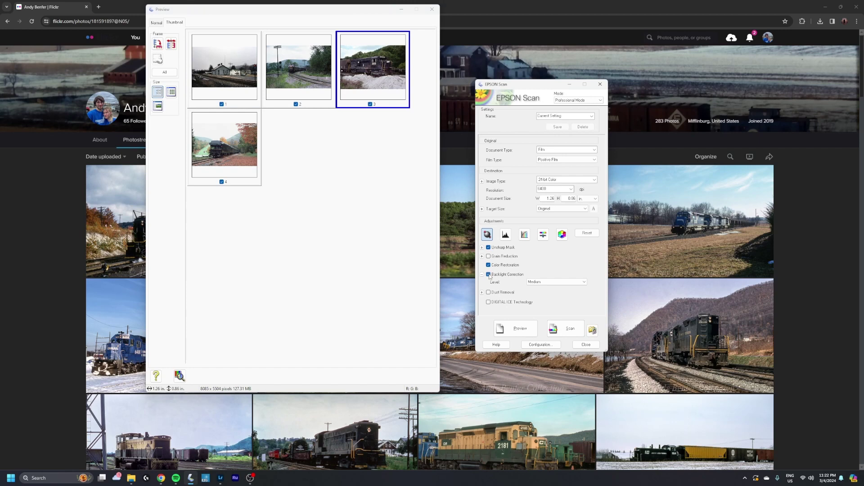
{"action": "left_click", "coordinate": [489, 275]}
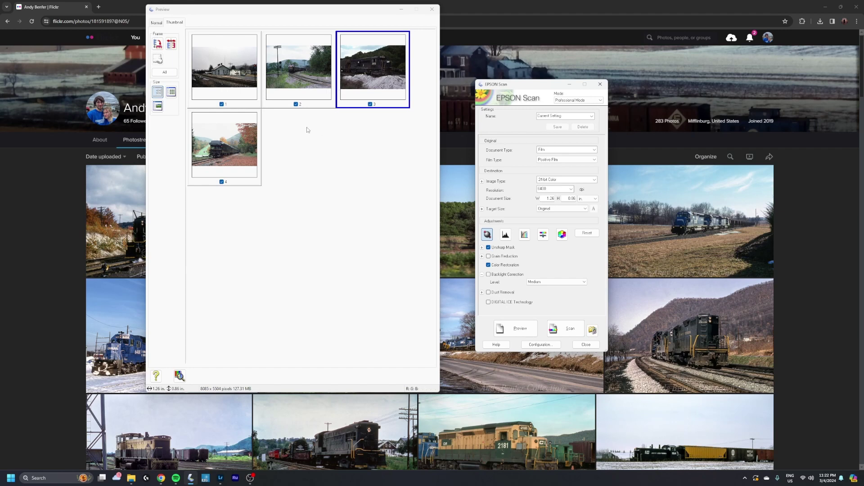
{"action": "left_click", "coordinate": [488, 275]}
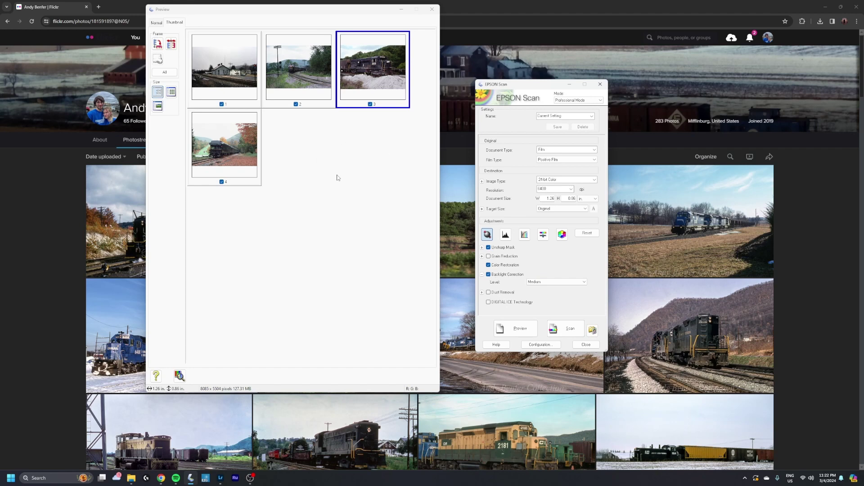
{"action": "left_click", "coordinate": [489, 275]}
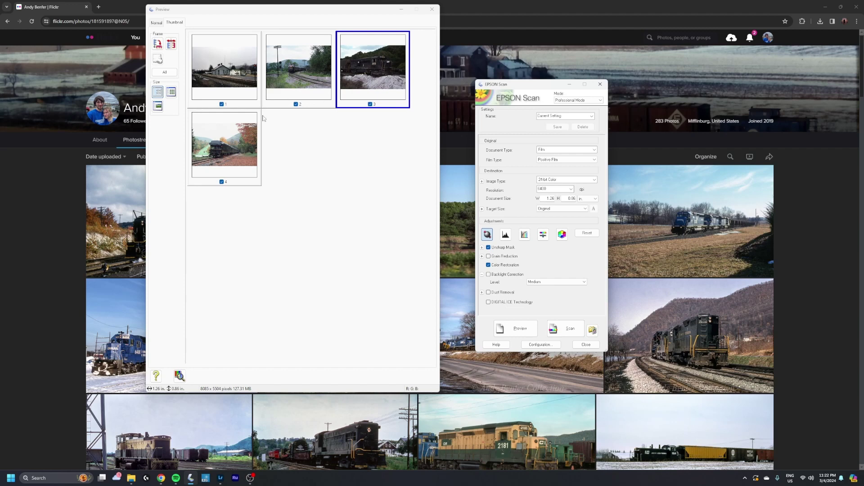
Reselect all four frames and enable Dust Removal for them
{"action": "left_click", "coordinate": [219, 88], "text": "ctrl"}
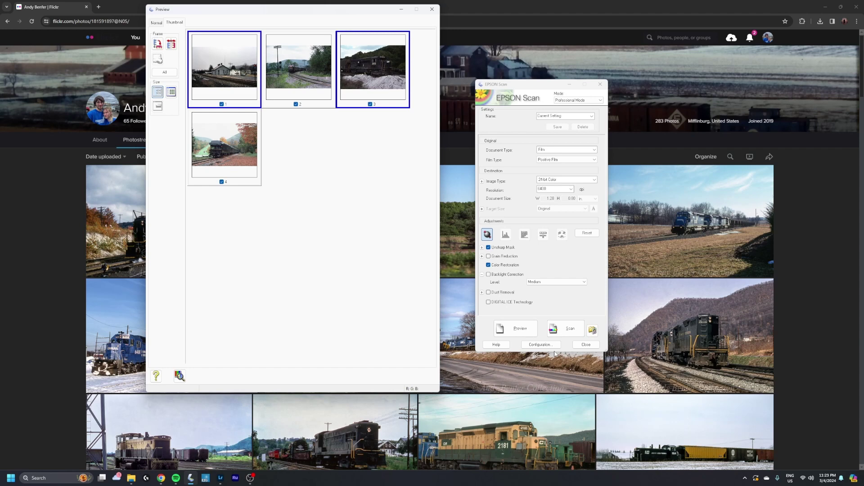
{"action": "left_click", "coordinate": [488, 292]}
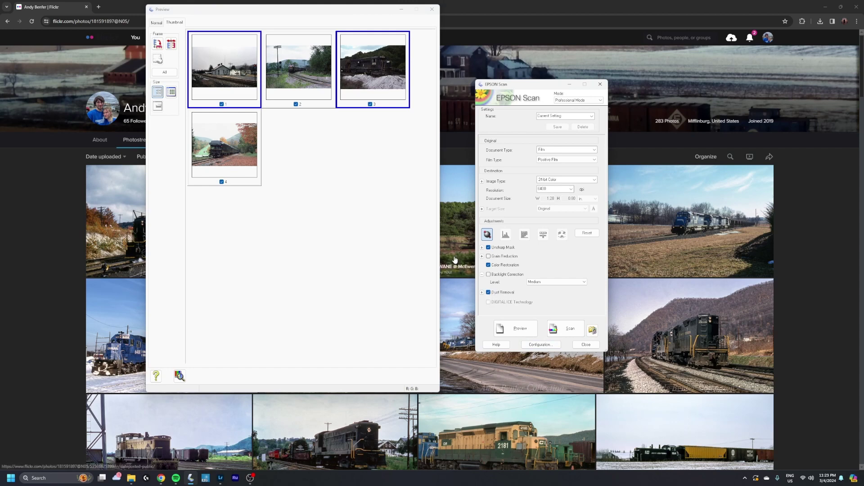
{"action": "left_click", "coordinate": [489, 293]}
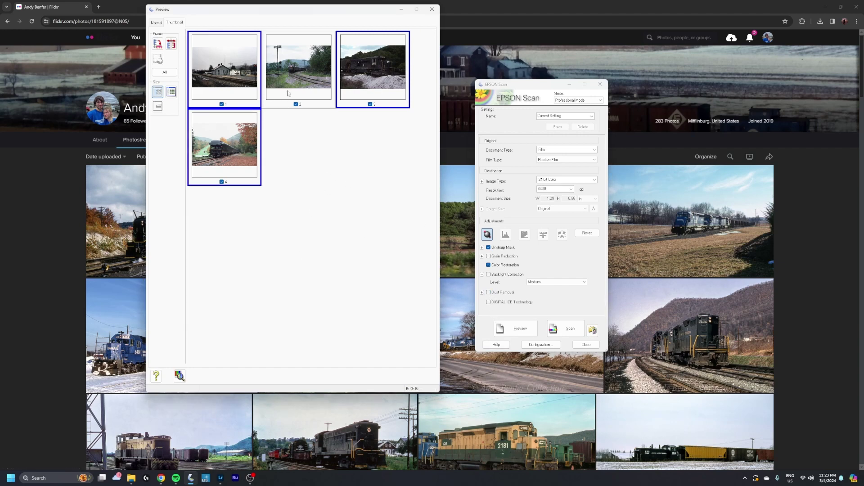
{"action": "left_click", "coordinate": [488, 292]}
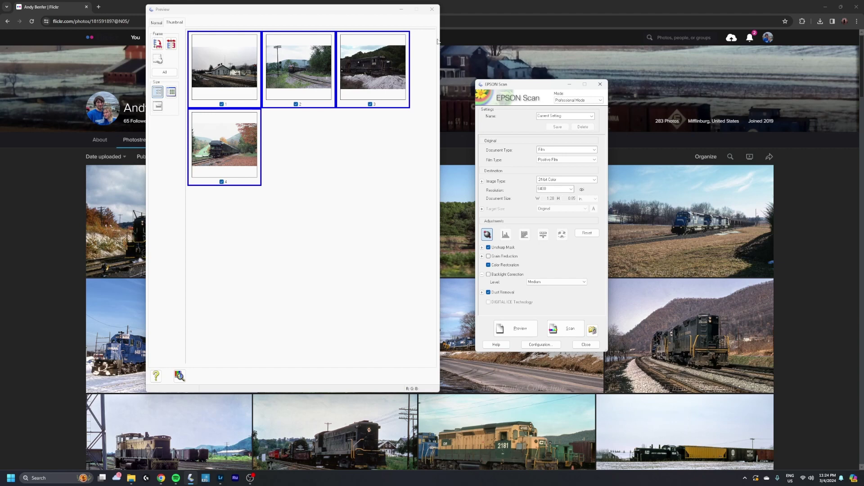
Close the slide preview and exit the scanning program
{"action": "left_click", "coordinate": [431, 9]}
{"action": "left_click", "coordinate": [462, 262]}
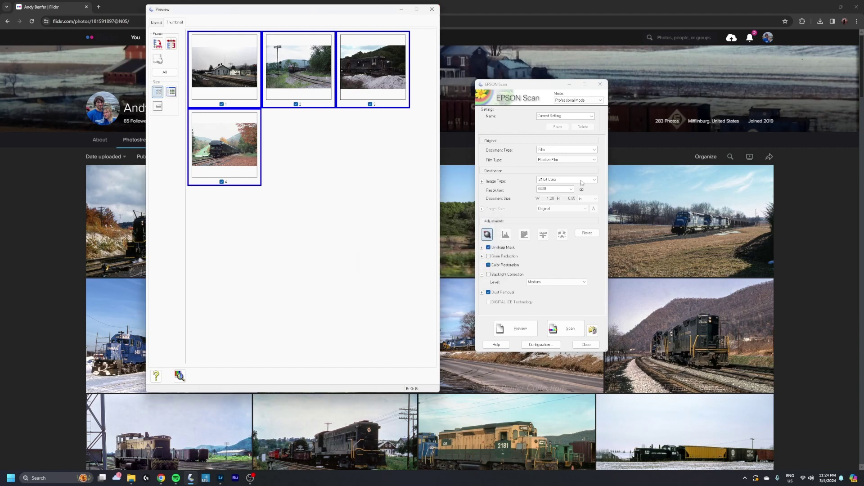
{"action": "left_click", "coordinate": [600, 84]}
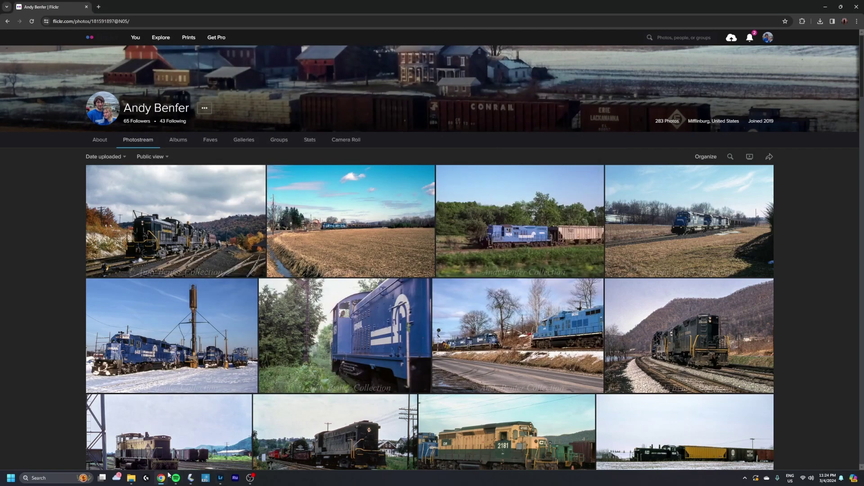
Switch to File Explorer, look through the scanned images in the Pictures folder, and close the window
{"action": "left_click", "coordinate": [131, 478]}
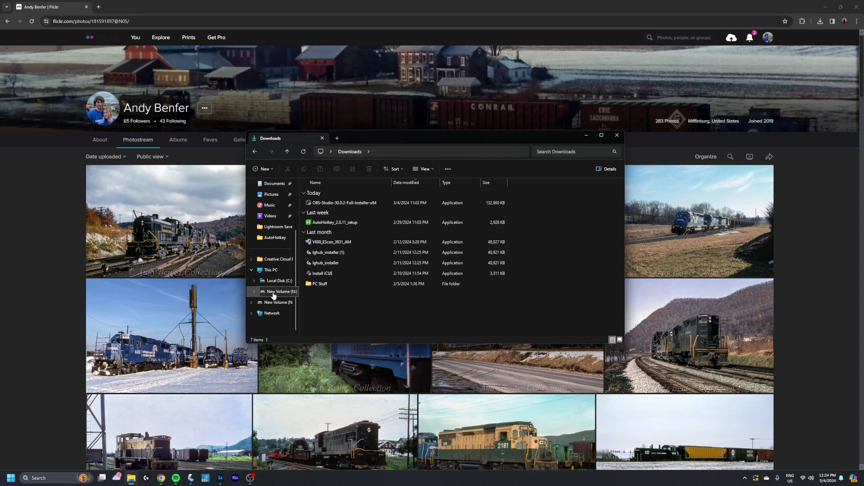
{"action": "left_click", "coordinate": [271, 198]}
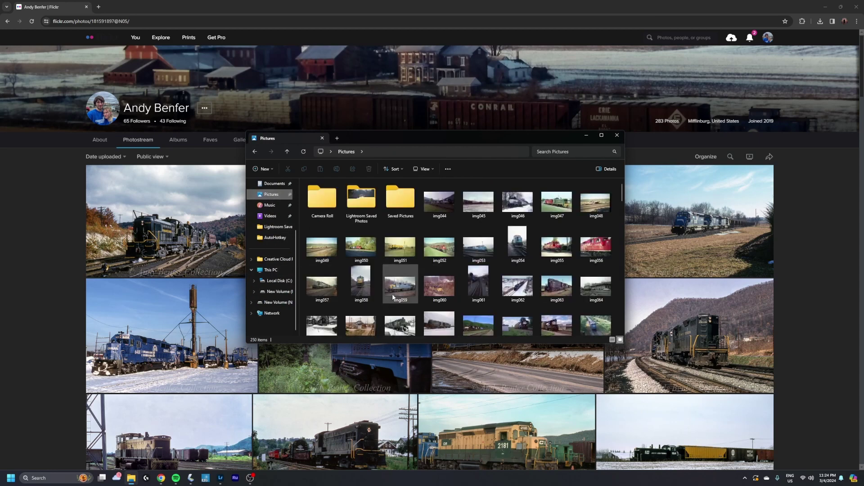
{"action": "scroll", "coordinate": [396, 286], "scroll_direction": "down", "scroll_amount": 3}
{"action": "scroll", "coordinate": [396, 287], "scroll_direction": "up", "scroll_amount": 3}
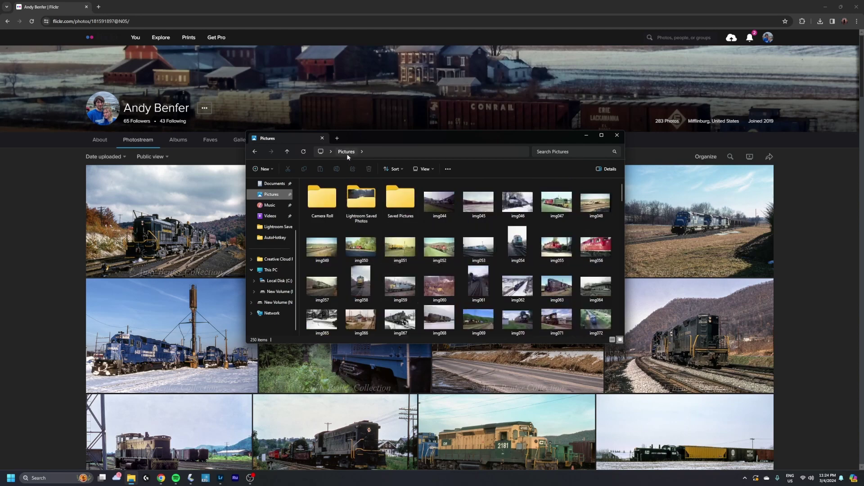
{"action": "scroll", "coordinate": [455, 288], "scroll_direction": "down", "scroll_amount": 15}
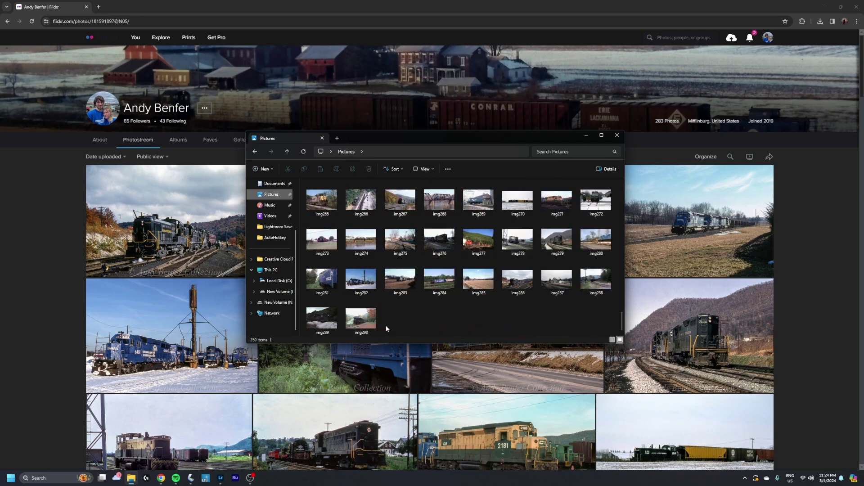
{"action": "scroll", "coordinate": [376, 297], "scroll_direction": "up", "scroll_amount": 5}
{"action": "scroll", "coordinate": [375, 297], "scroll_direction": "up", "scroll_amount": 10}
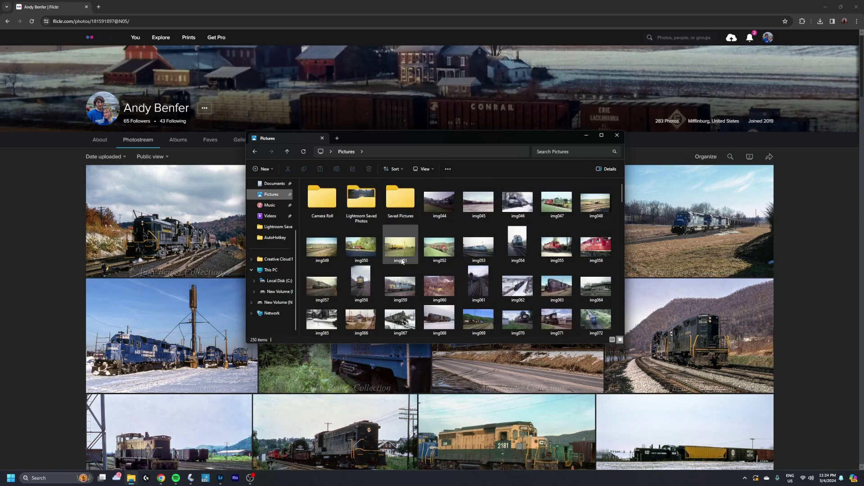
{"action": "left_click", "coordinate": [617, 135]}
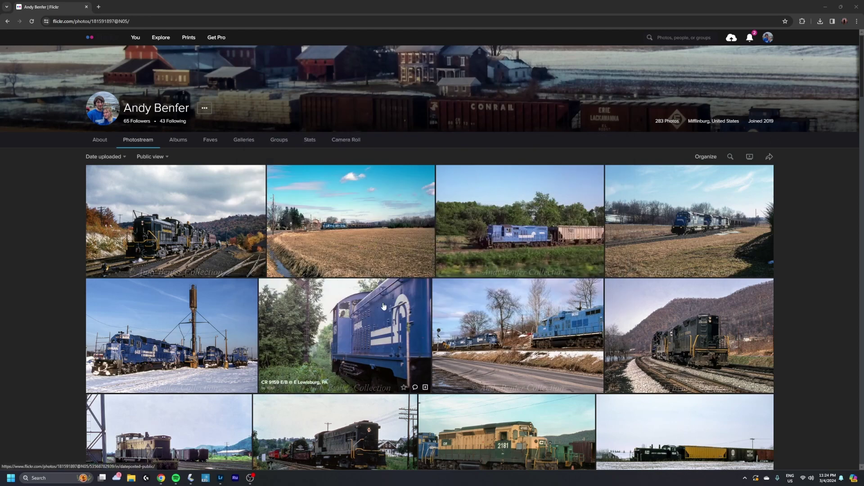
Switch to Lightroom and import the four scans img287 through img290 from the Pictures folder
{"action": "left_click", "coordinate": [220, 478]}
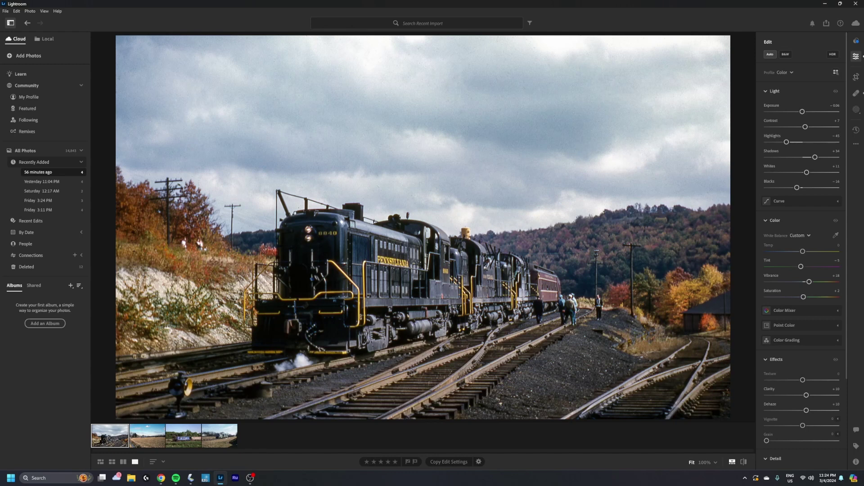
{"action": "left_click", "coordinate": [29, 56]}
{"action": "scroll", "coordinate": [459, 273], "scroll_direction": "down", "scroll_amount": 10}
{"action": "scroll", "coordinate": [459, 273], "scroll_direction": "down", "scroll_amount": 5}
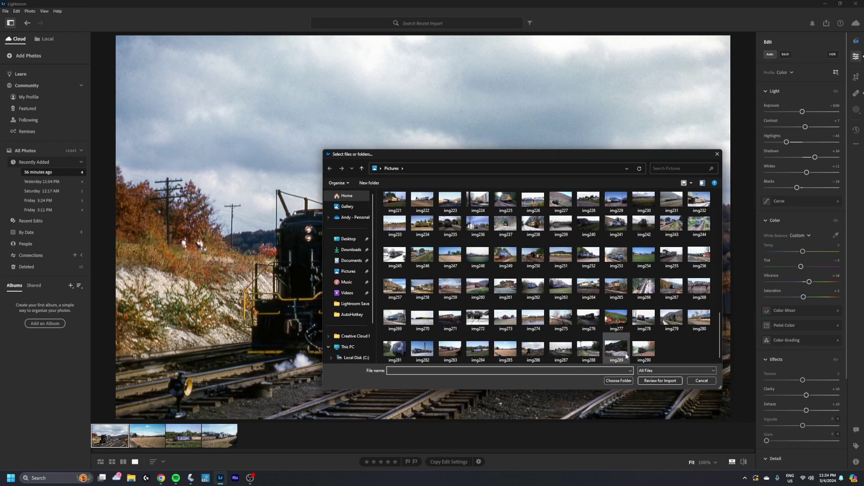
{"action": "left_click_drag", "start_coordinate": [680, 356], "coordinate": [565, 361]}
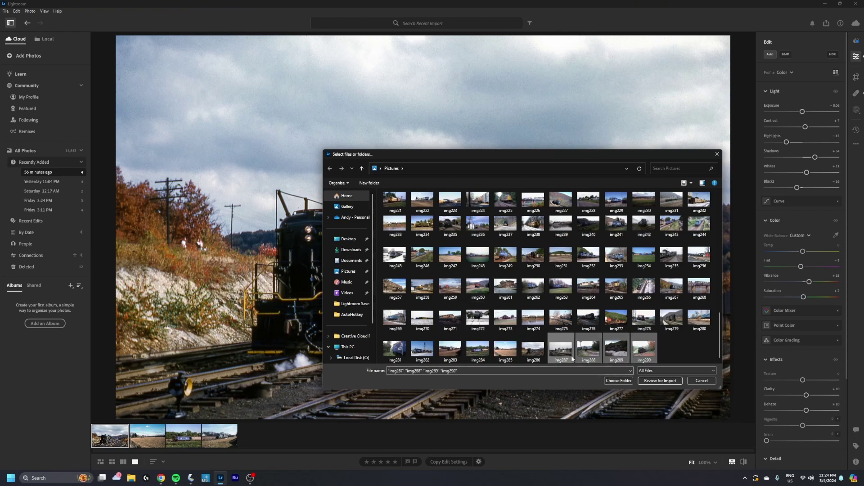
{"action": "left_click", "coordinate": [668, 380]}
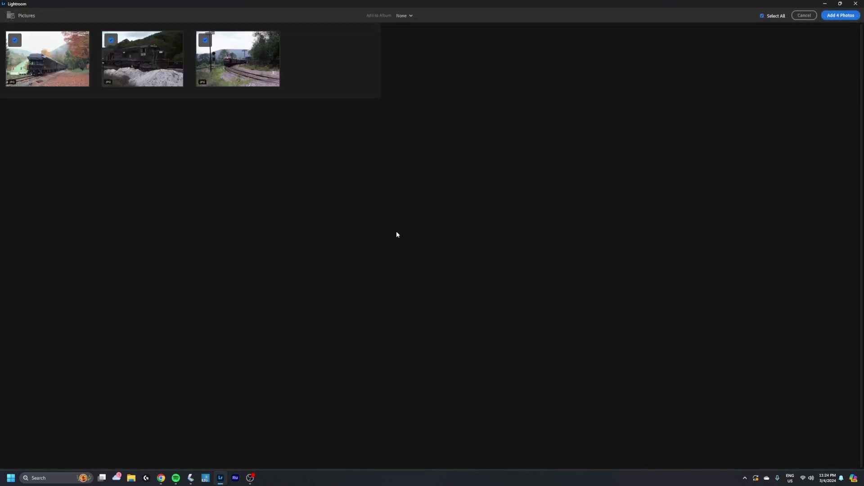
{"action": "left_click", "coordinate": [840, 17]}
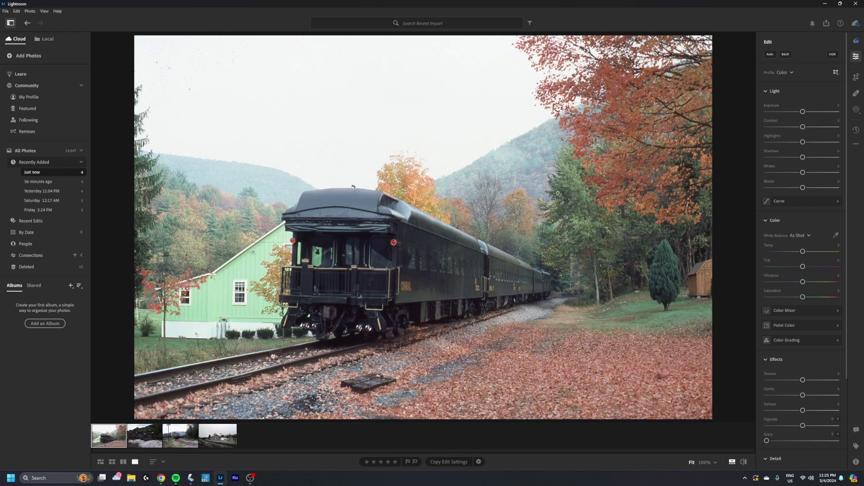
Apply the automatic light and color adjustments to the scan of the train passing the green building
{"action": "left_click", "coordinate": [770, 55]}
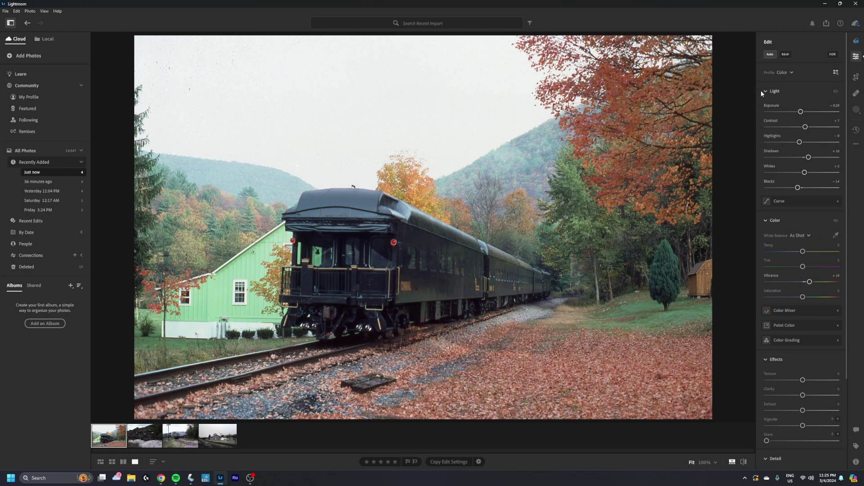
Straighten the train photo with the automatic crop straightening and return to the edit settings
{"action": "left_click", "coordinate": [768, 54]}
{"action": "left_click", "coordinate": [857, 76]}
{"action": "left_click", "coordinate": [802, 72]}
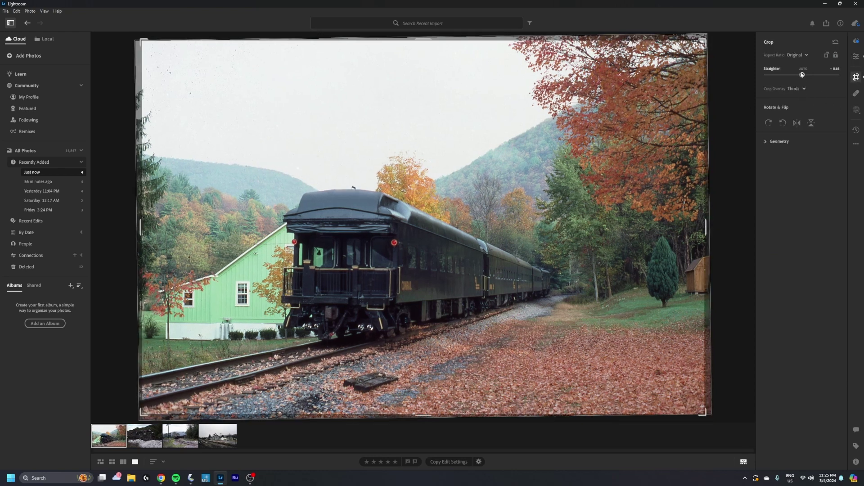
{"action": "key", "text": "e"}
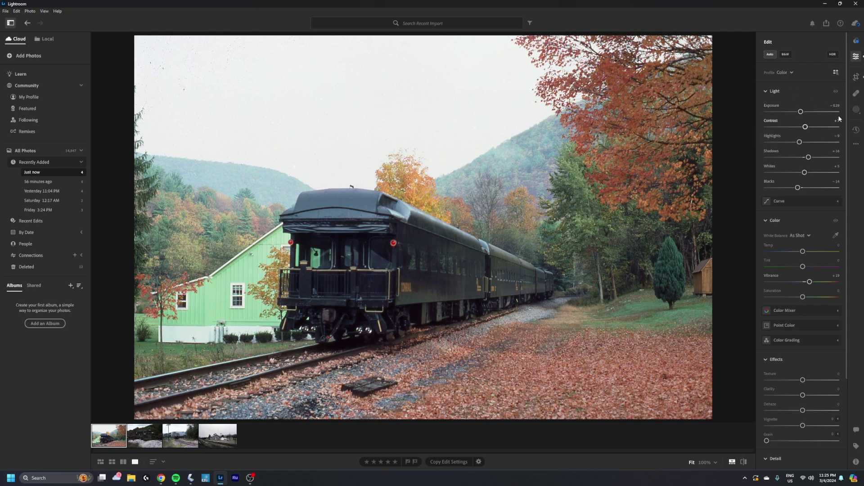
Try the Auto white balance and small temperature shifts, and reset the temperature to 0
{"action": "left_click", "coordinate": [803, 236]}
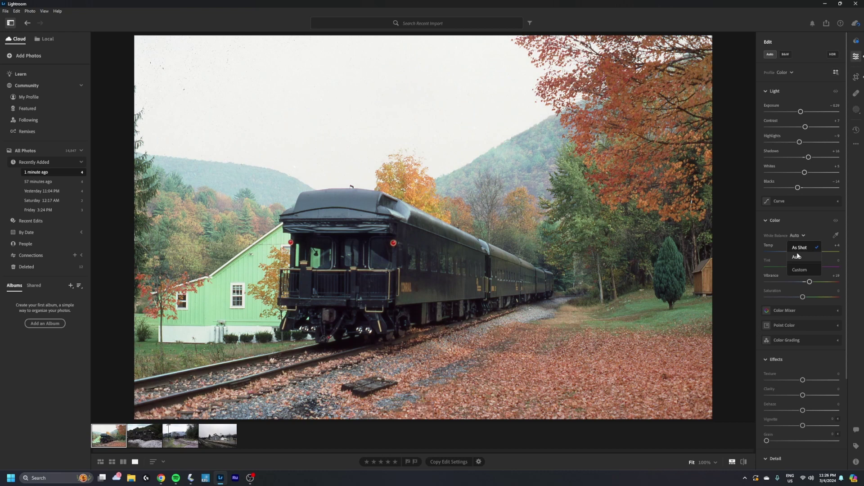
{"action": "left_click", "coordinate": [791, 249]}
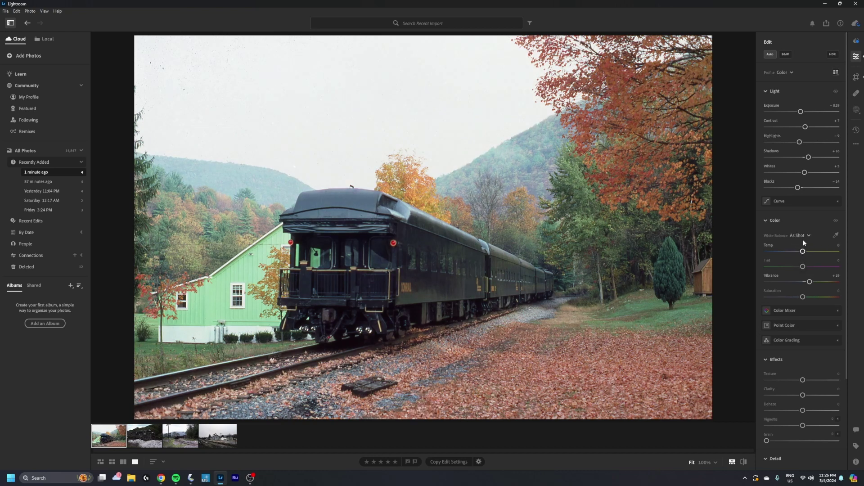
{"action": "left_click", "coordinate": [803, 237]}
{"action": "left_click", "coordinate": [803, 250]}
{"action": "left_click_drag", "start_coordinate": [806, 252], "coordinate": [807, 252]}
{"action": "double_click", "coordinate": [806, 251]}
{"action": "key", "text": "ctrl+z"}
{"action": "double_click", "coordinate": [806, 252]}
Set the photo's Clarity to +10 and Dehaze to +30
{"action": "left_click_drag", "start_coordinate": [803, 395], "coordinate": [805, 395]}
{"action": "scroll", "coordinate": [804, 412], "scroll_direction": "up", "scroll_amount": 3}
{"action": "mouse_move", "coordinate": [814, 412]}
{"action": "left_mouse_down"}
{"action": "mouse_move", "coordinate": [829, 414]}
{"action": "mouse_move", "coordinate": [807, 415]}
{"action": "mouse_move", "coordinate": [825, 418]}
{"action": "mouse_move", "coordinate": [807, 417]}
{"action": "mouse_move", "coordinate": [817, 418]}
{"action": "left_mouse_up"}
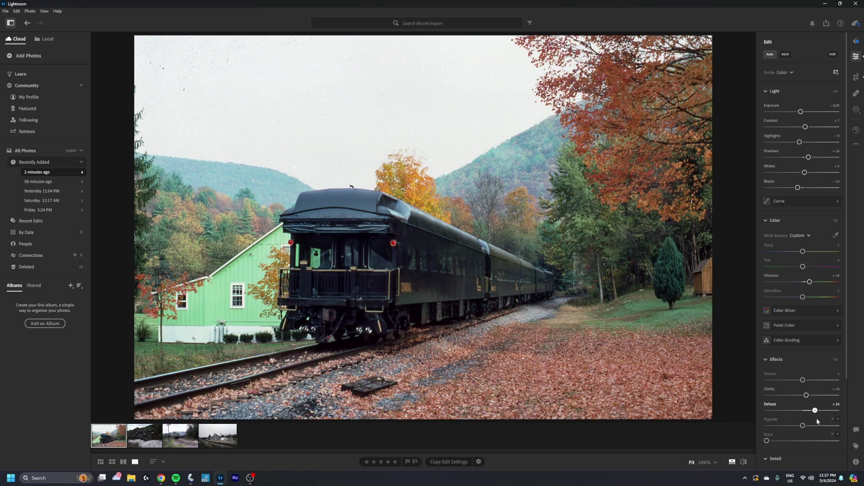
{"action": "left_click_drag", "start_coordinate": [817, 417], "coordinate": [815, 418]}
Compare the edited train photo with its original several times
{"action": "left_click", "coordinate": [745, 462]}
{"action": "left_click", "coordinate": [745, 462]}
{"action": "left_click", "coordinate": [745, 463]}
{"action": "left_click", "coordinate": [745, 462]}
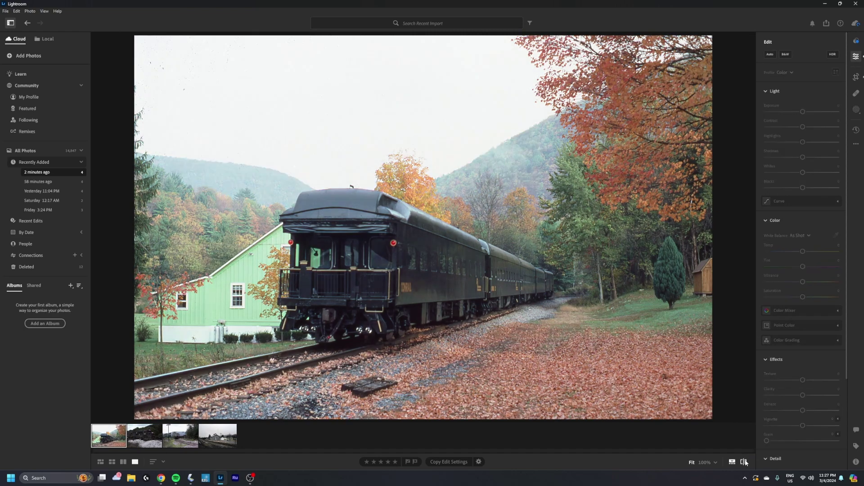
{"action": "left_click", "coordinate": [745, 463]}
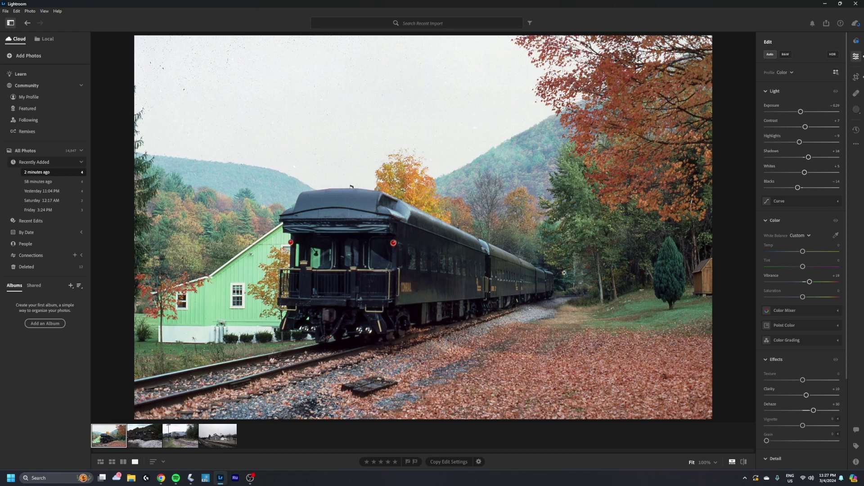
Try raising the Shadows of the whole photo, and undo the change
{"action": "left_click_drag", "start_coordinate": [810, 159], "coordinate": [827, 162]}
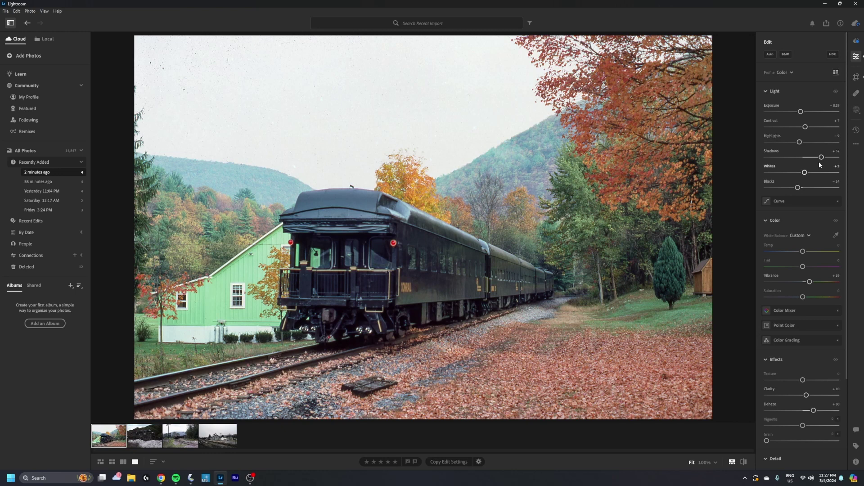
{"action": "key", "text": "ctrl+z"}
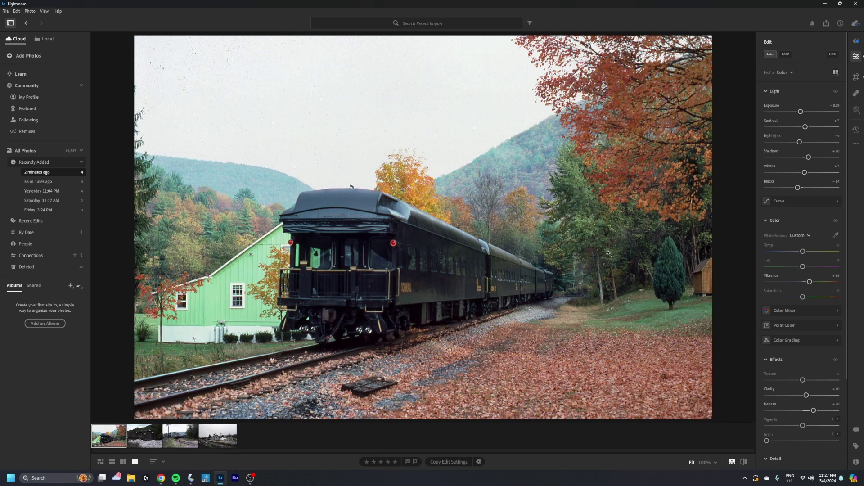
Create a subject mask of the train and bring up the options for a further mask
{"action": "left_click", "coordinate": [856, 109]}
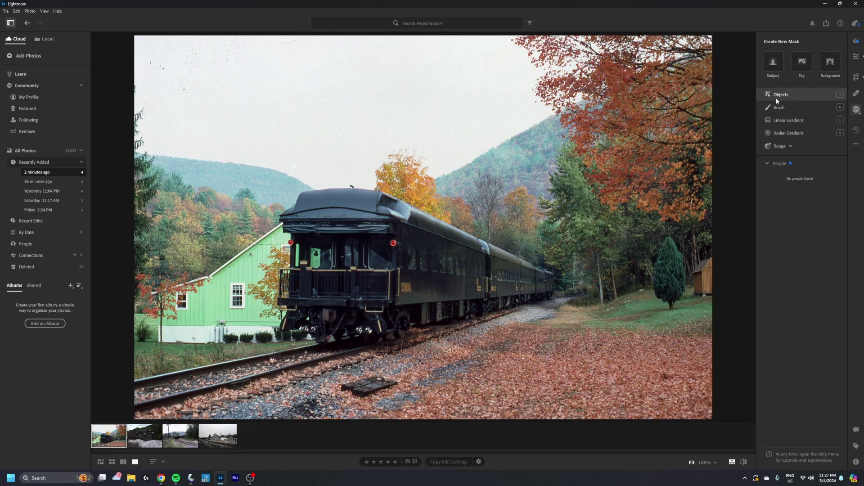
{"action": "left_click", "coordinate": [774, 73]}
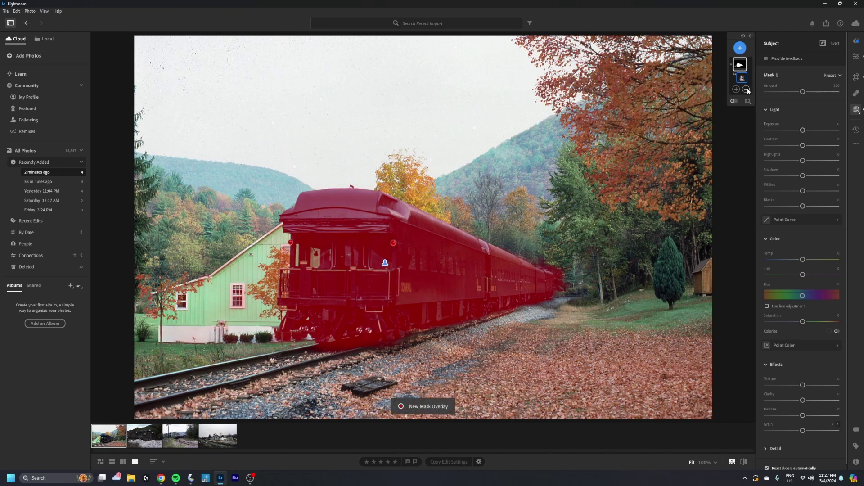
{"action": "left_click", "coordinate": [740, 47]}
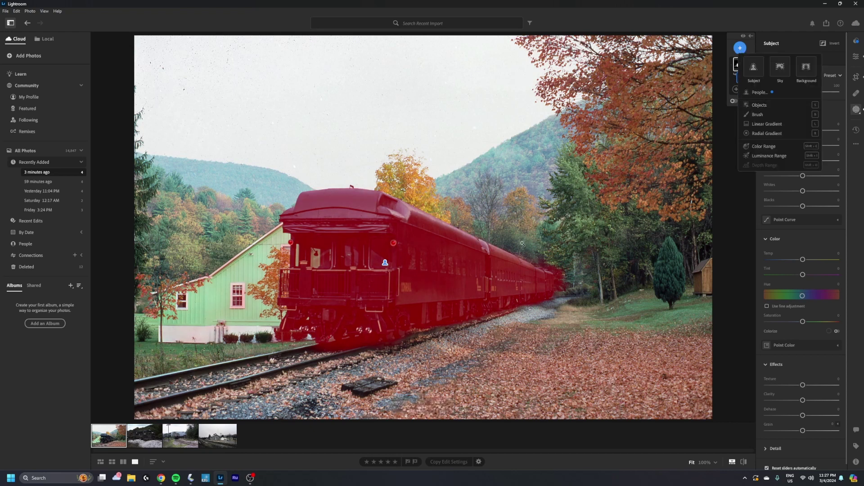
{"action": "left_click", "coordinate": [741, 47]}
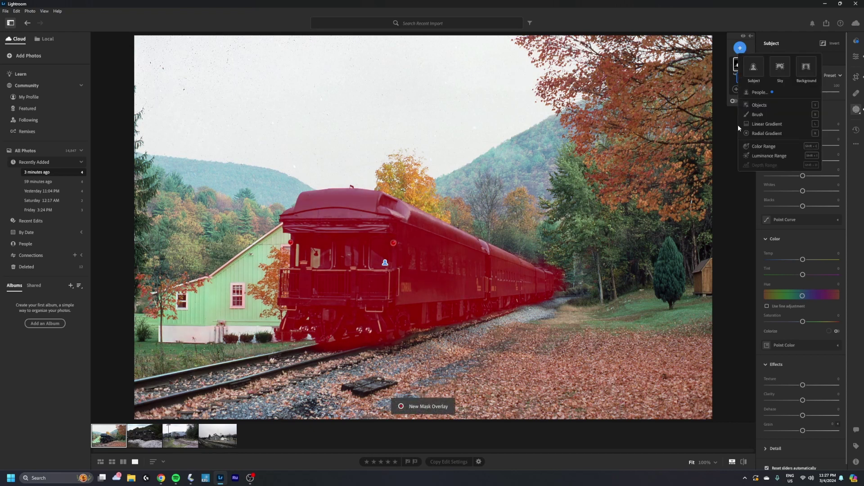
Try to mask the wooden boards beside the tracks with the Objects selection, reducing the brush size to 17
{"action": "left_click", "coordinate": [760, 106]}
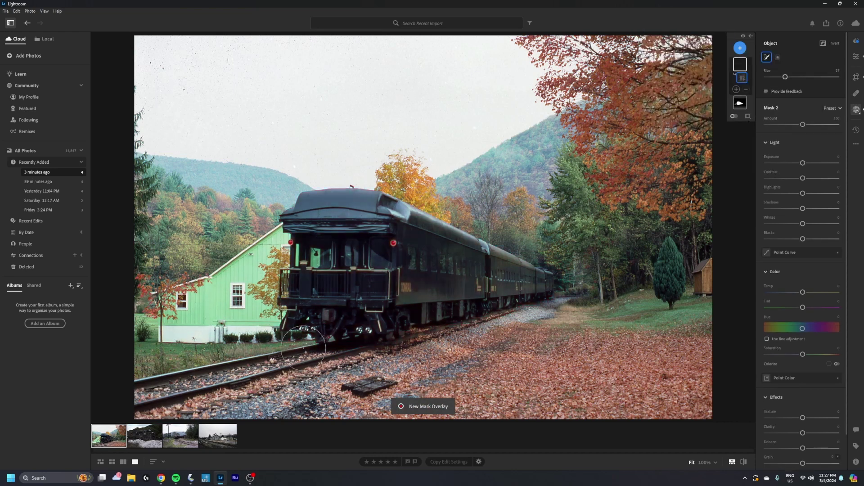
{"action": "left_click_drag", "start_coordinate": [368, 384], "coordinate": [368, 382]}
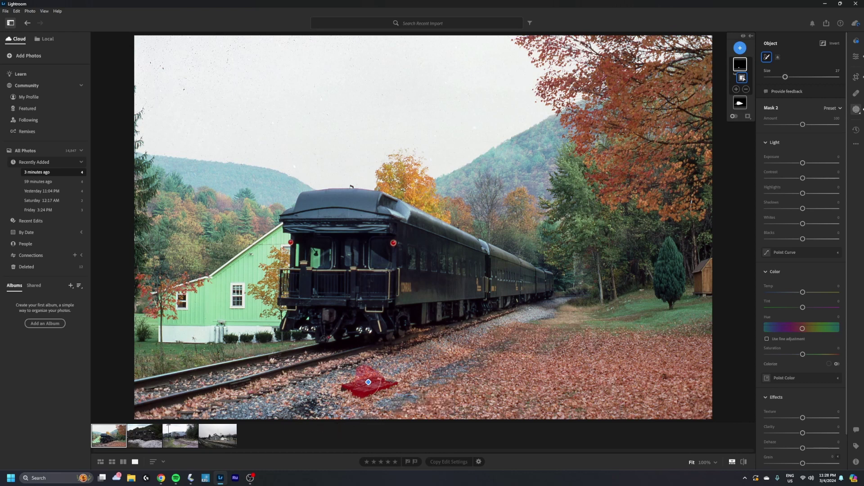
{"action": "key", "text": "ctrl+z"}
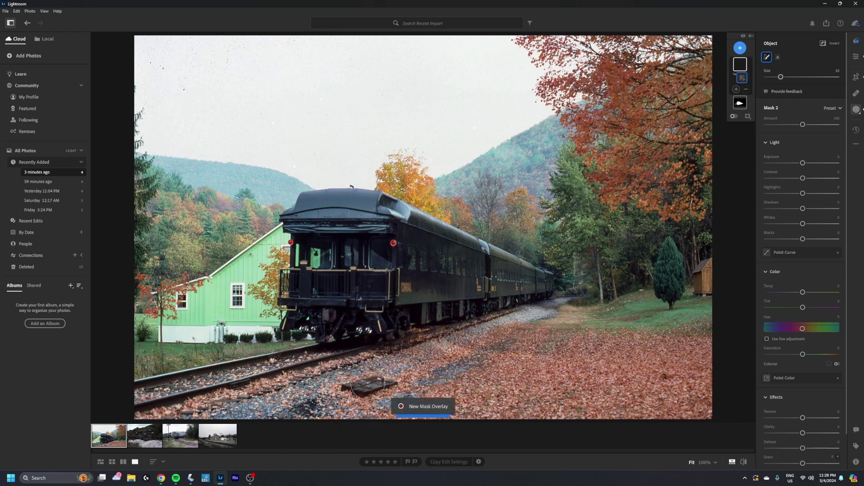
{"action": "scroll", "coordinate": [361, 388], "scroll_direction": "down", "scroll_amount": 5}
{"action": "scroll", "coordinate": [362, 387], "scroll_direction": "up", "scroll_amount": 3}
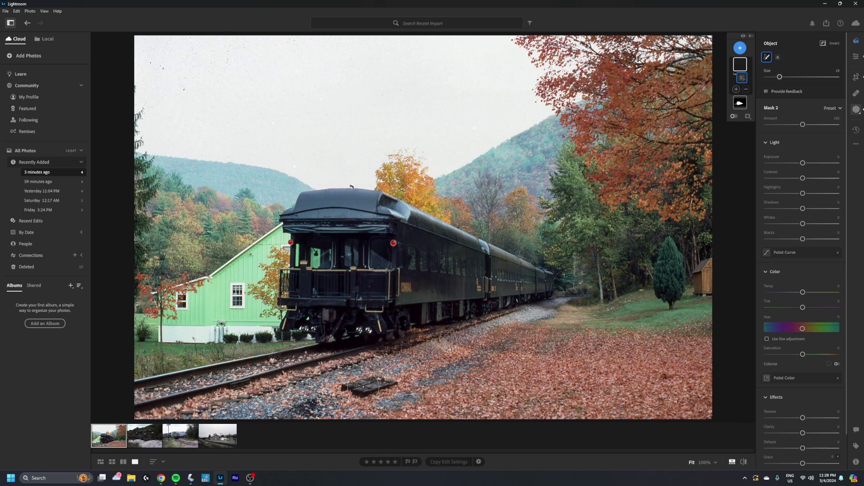
{"action": "scroll", "coordinate": [361, 390], "scroll_direction": "up", "scroll_amount": 4}
{"action": "scroll", "coordinate": [356, 390], "scroll_direction": "up", "scroll_amount": 2}
{"action": "scroll", "coordinate": [362, 383], "scroll_direction": "down", "scroll_amount": 1}
{"action": "left_click_drag", "start_coordinate": [356, 388], "coordinate": [368, 386]}
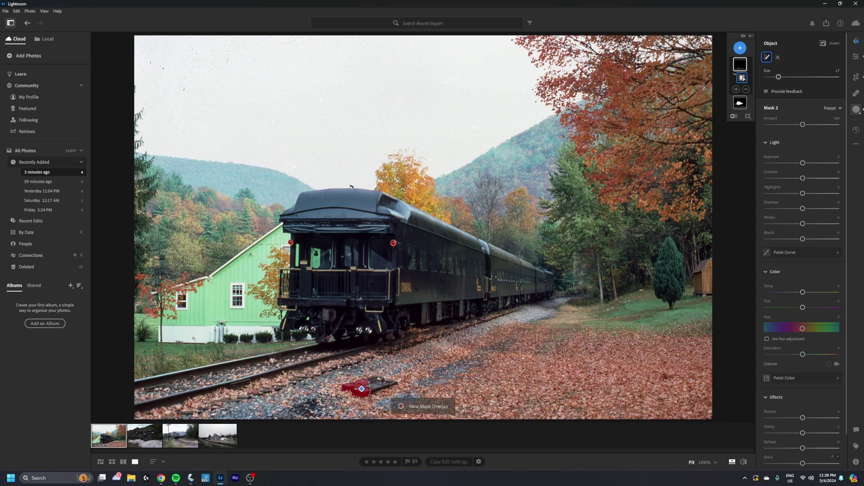
{"action": "left_click", "coordinate": [384, 383]}
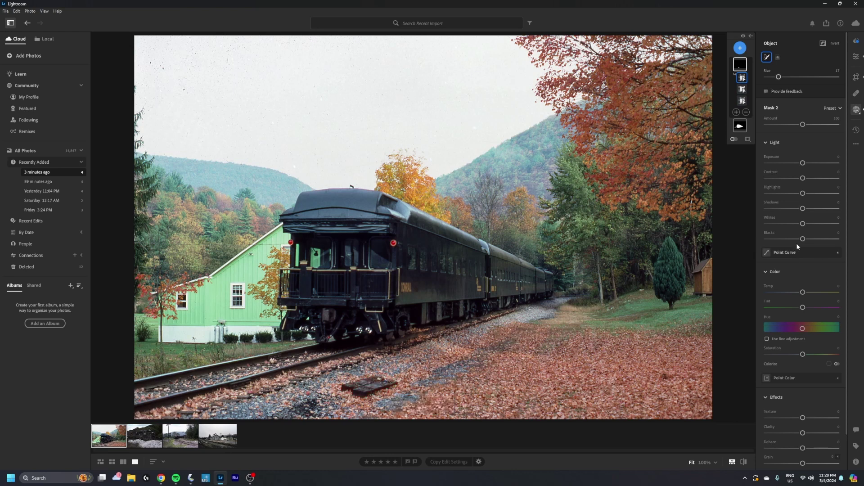
Try an exposure change on the boards' object mask, and undo it together with all masks
{"action": "left_click_drag", "start_coordinate": [805, 164], "coordinate": [798, 176]}
{"action": "key", "text": "ctrl+z"}
{"action": "key", "text": "ctrl+z"}
{"action": "key", "text": "ctrl+shift+z"}
{"action": "key", "text": "o"}
{"action": "key", "text": "ctrl+z"}
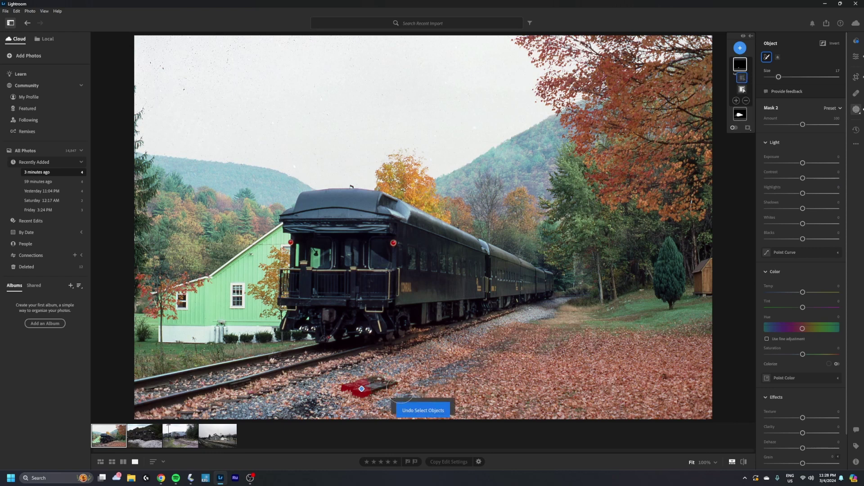
{"action": "key", "text": "ctrl+z"}
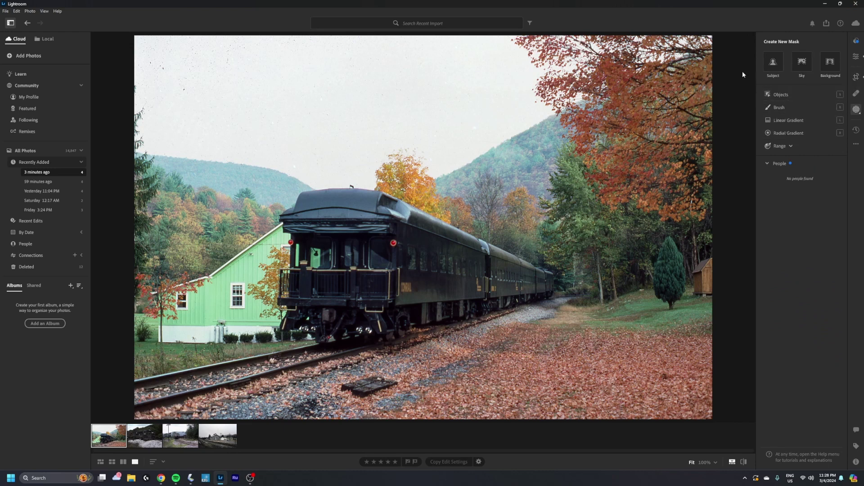
Create a subject mask of the train, check its overlay, and set the mask's Shadows to +10
{"action": "left_click", "coordinate": [773, 68]}
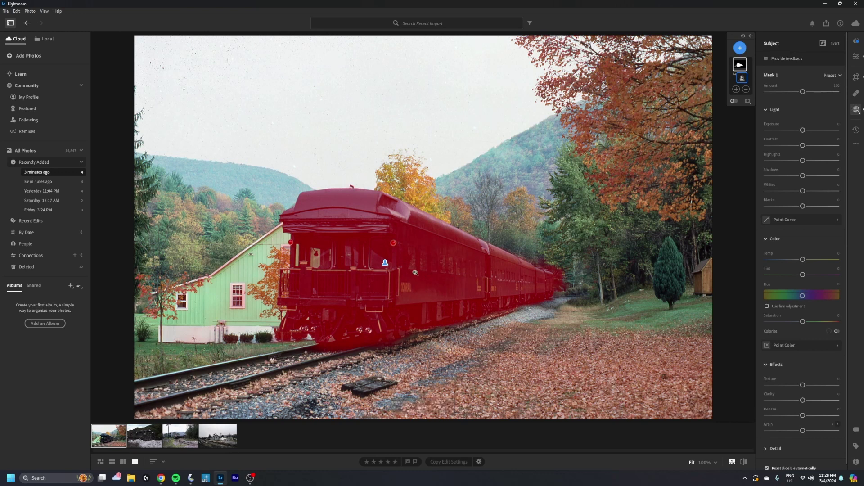
{"action": "key", "text": "o"}
{"action": "key", "text": "o"}
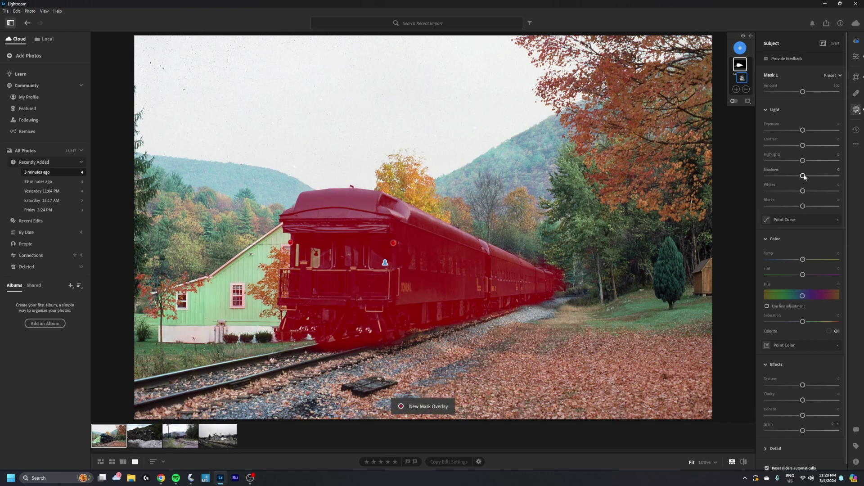
{"action": "left_click_drag", "start_coordinate": [804, 175], "coordinate": [814, 177]}
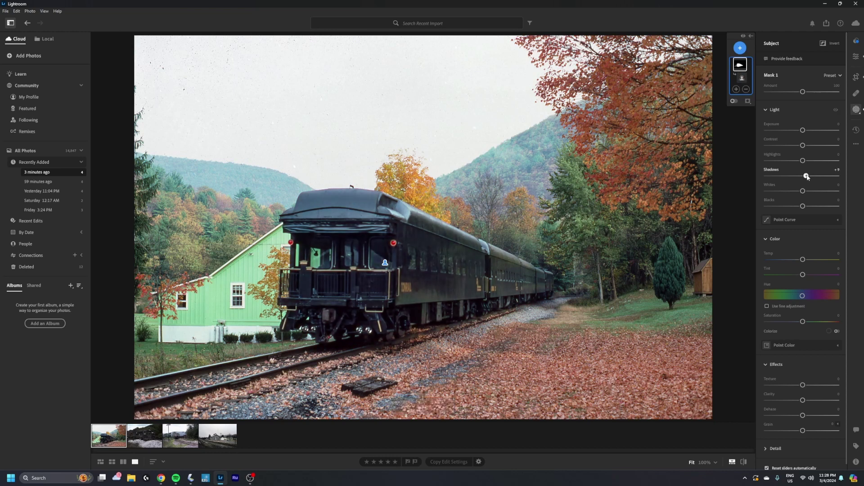
{"action": "key", "text": "ctrl+z"}
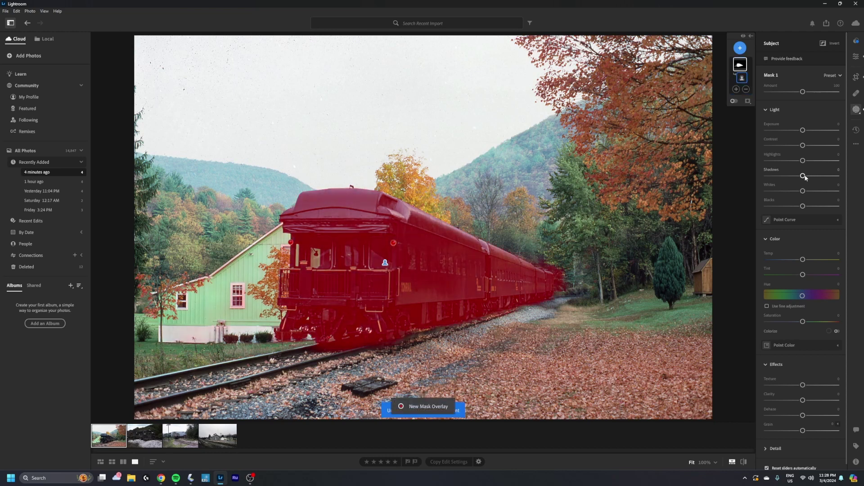
{"action": "left_click", "coordinate": [803, 176]}
{"action": "left_click_drag", "start_coordinate": [803, 179], "coordinate": [806, 179]}
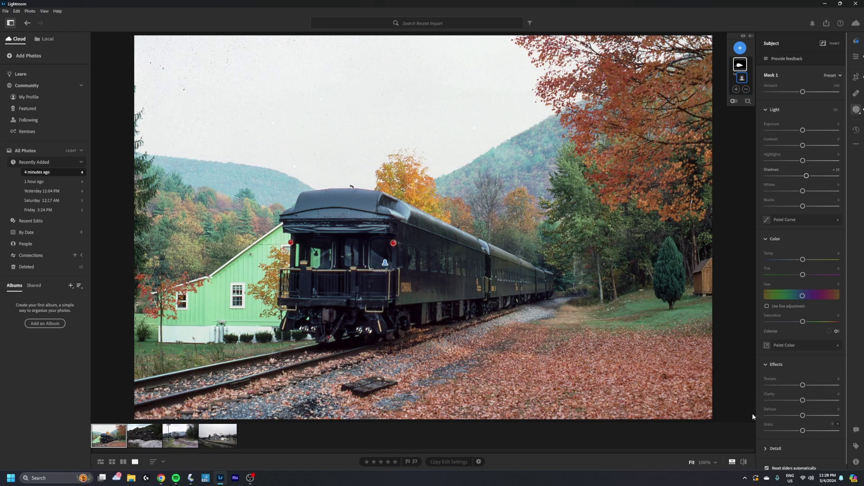
Compare the train with and without the mask's shadow adjustment, and keep the adjustment
{"action": "key", "text": "ctrl+z"}
{"action": "key", "text": "ctrl+shift+z"}
{"action": "double_click", "coordinate": [806, 176]}
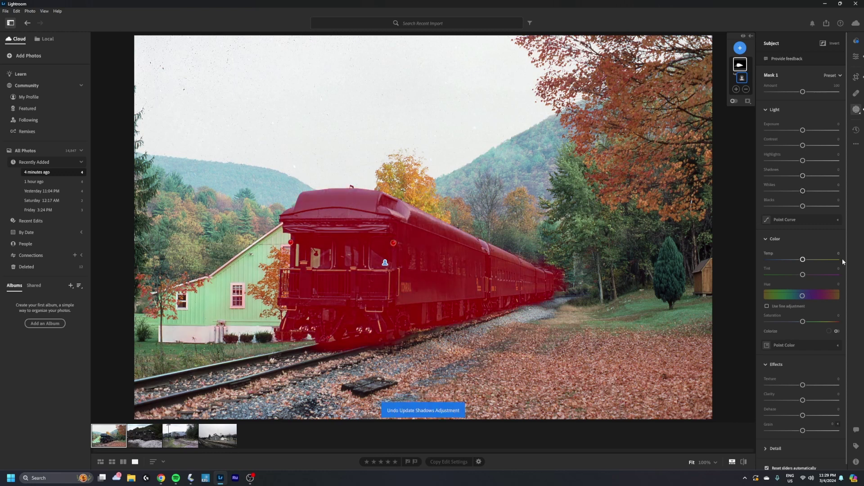
{"action": "key", "text": "ctrl+shift+z"}
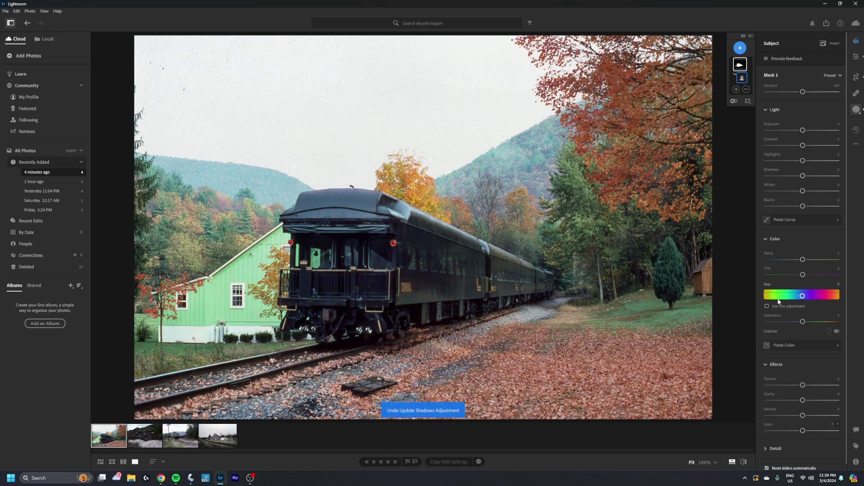
{"action": "key", "text": "ctrl+z"}
{"action": "key", "text": "ctrl+shift+z"}
{"action": "key", "text": "ctrl+z"}
{"action": "key", "text": "ctrl+shift+z"}
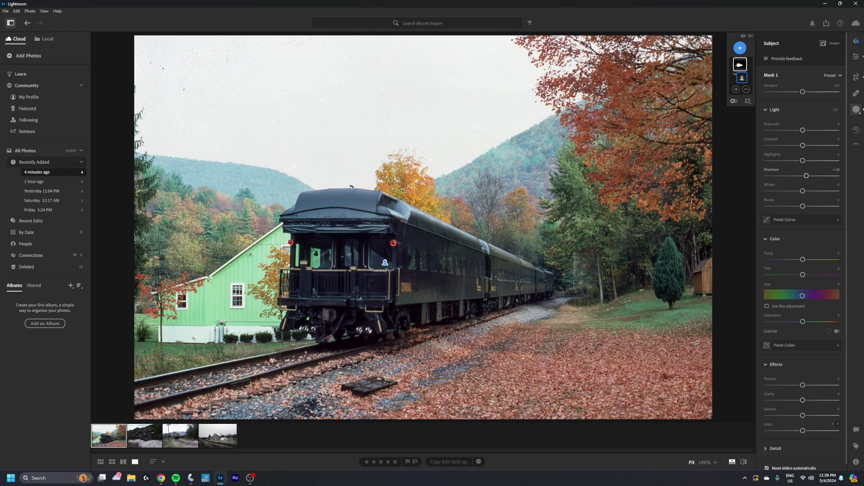
Check the global edit settings, return to masking, and add a second mask that selects the sky
{"action": "left_click", "coordinate": [855, 56]}
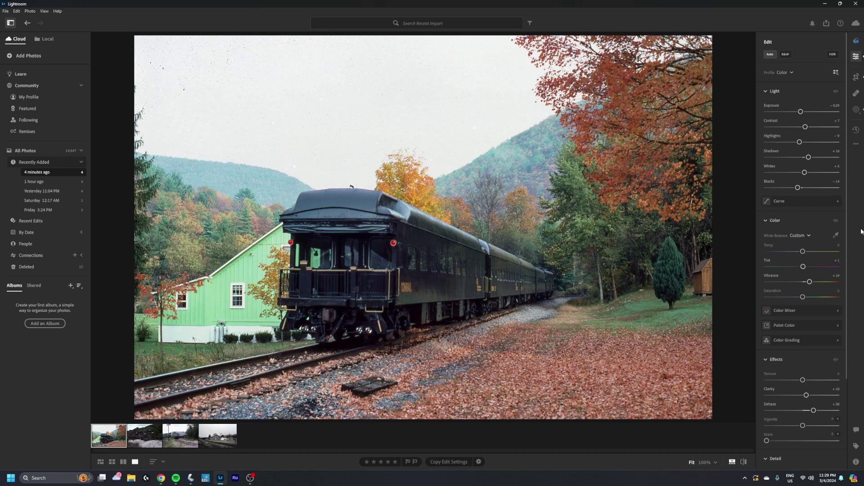
{"action": "mouse_move", "coordinate": [856, 109]}
{"action": "left_click", "coordinate": [833, 125]}
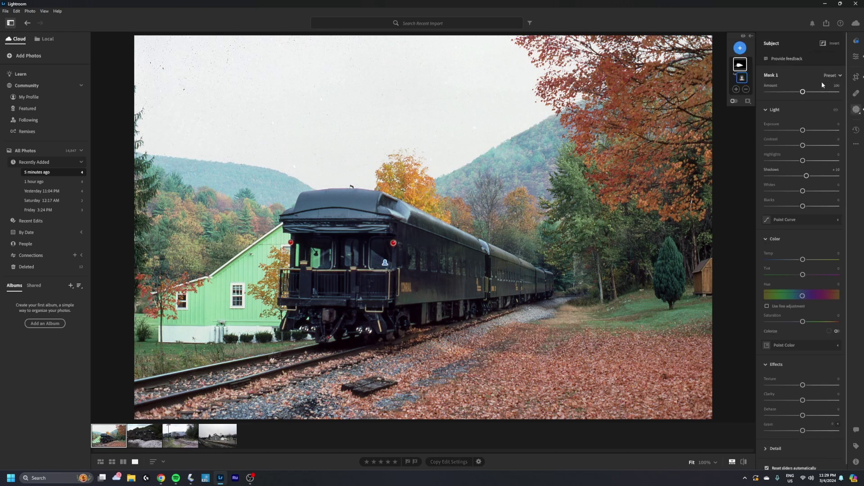
{"action": "left_click", "coordinate": [739, 51]}
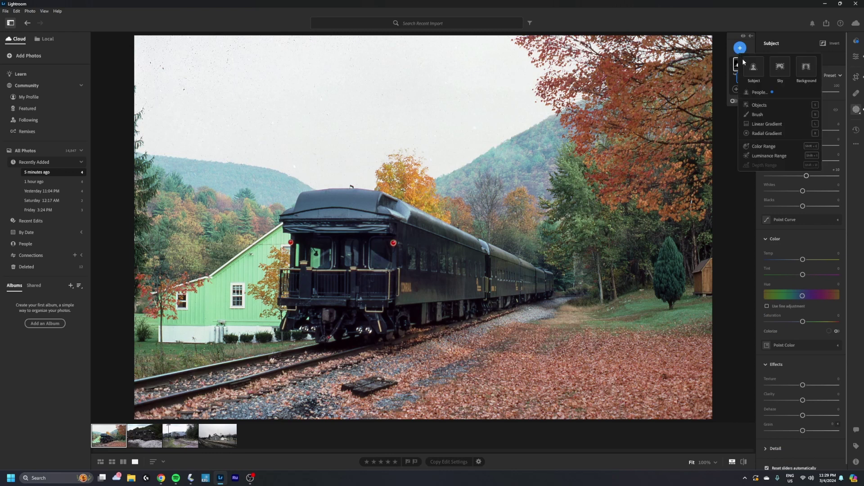
{"action": "left_click", "coordinate": [781, 67]}
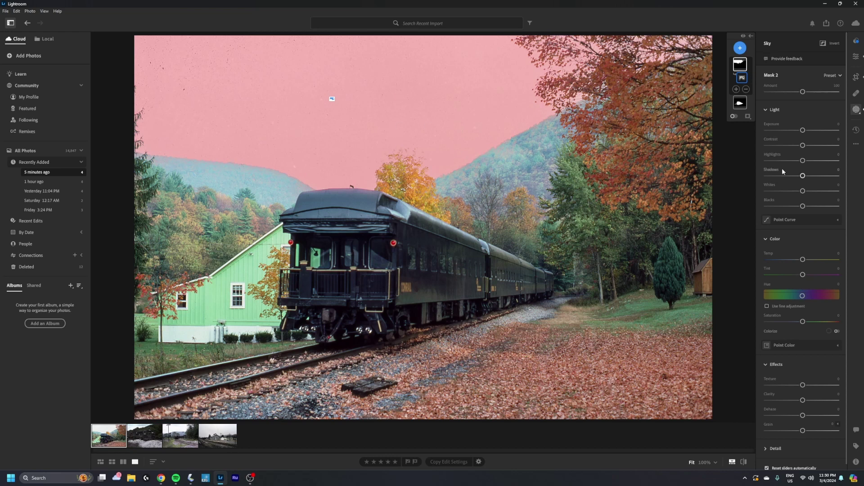
Cool the sky mask's temperature, raise its contrast, lower its highlights, and show the original photo for comparison
{"action": "mouse_move", "coordinate": [803, 260]}
{"action": "left_mouse_down"}
{"action": "mouse_move", "coordinate": [758, 263]}
{"action": "mouse_move", "coordinate": [791, 266]}
{"action": "left_mouse_up"}
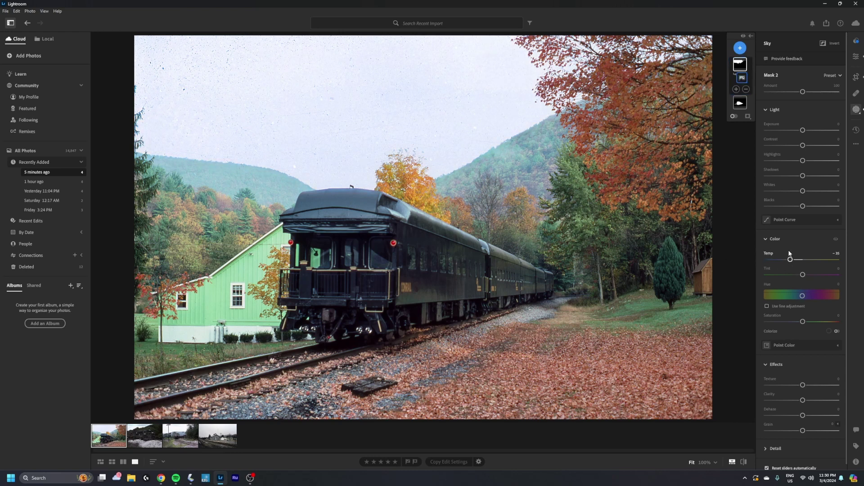
{"action": "left_click_drag", "start_coordinate": [790, 261], "coordinate": [799, 265]}
{"action": "key", "text": "ctrl+z"}
{"action": "key", "text": "ctrl+shift+z"}
{"action": "left_click", "coordinate": [744, 462]}
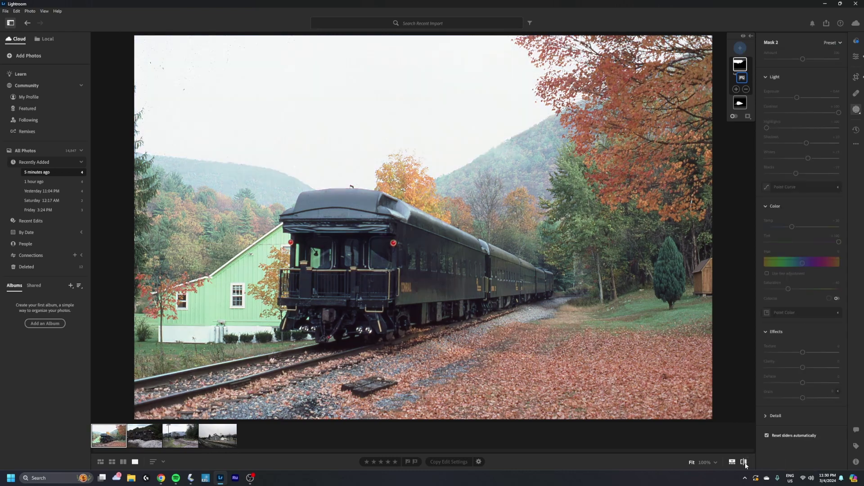
Compare the edited train photo with the original, and check the global edit settings
{"action": "left_click", "coordinate": [743, 462]}
{"action": "left_click", "coordinate": [744, 462]}
{"action": "left_click", "coordinate": [744, 462]}
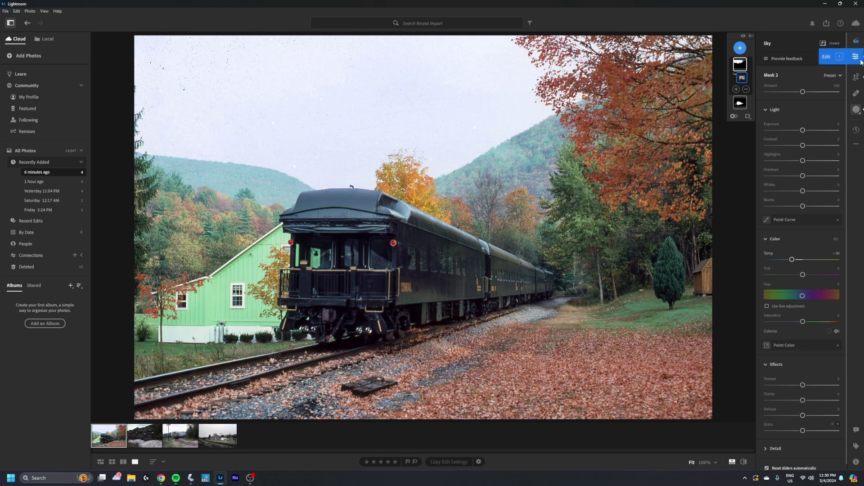
{"action": "left_click", "coordinate": [857, 57]}
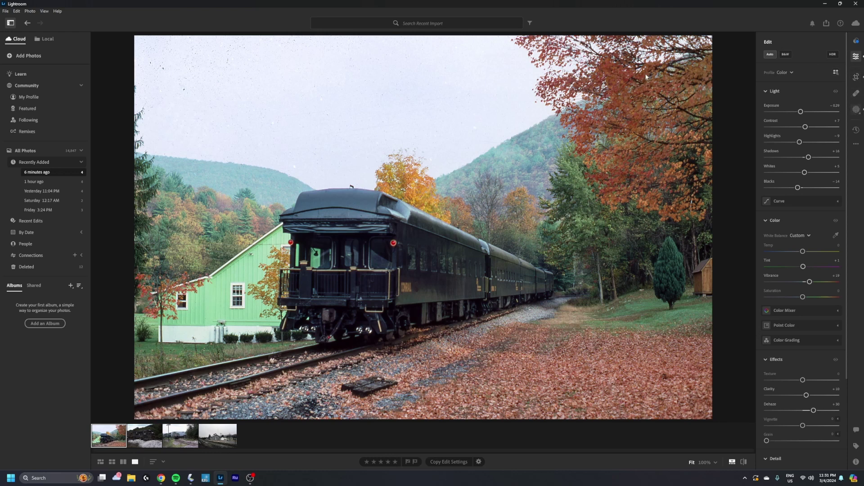
Try raising the sky mask's Dehaze, first strongly and finally at +17, and undo the Dehaze changes
{"action": "left_click", "coordinate": [856, 110]}
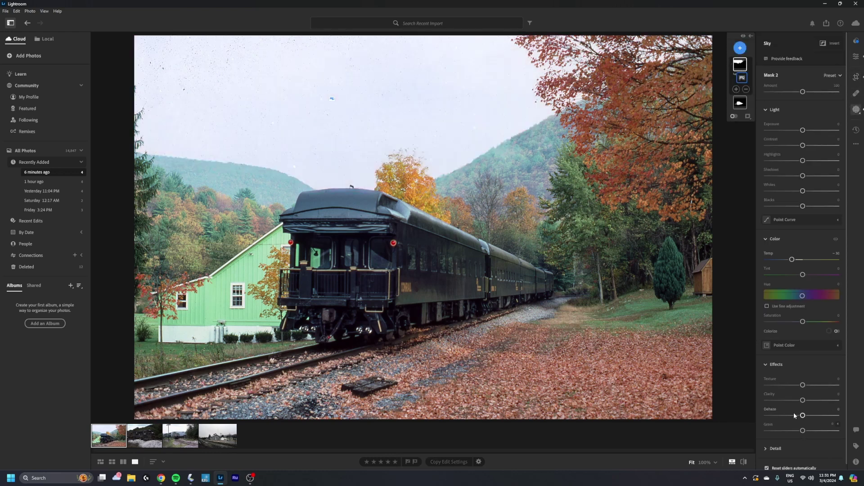
{"action": "left_click_drag", "start_coordinate": [803, 415], "coordinate": [835, 417]}
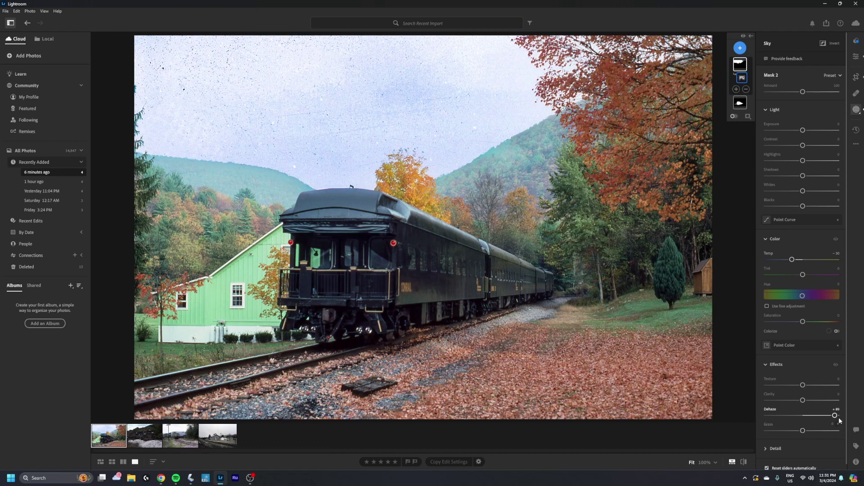
{"action": "left_click_drag", "start_coordinate": [835, 415], "coordinate": [811, 420]}
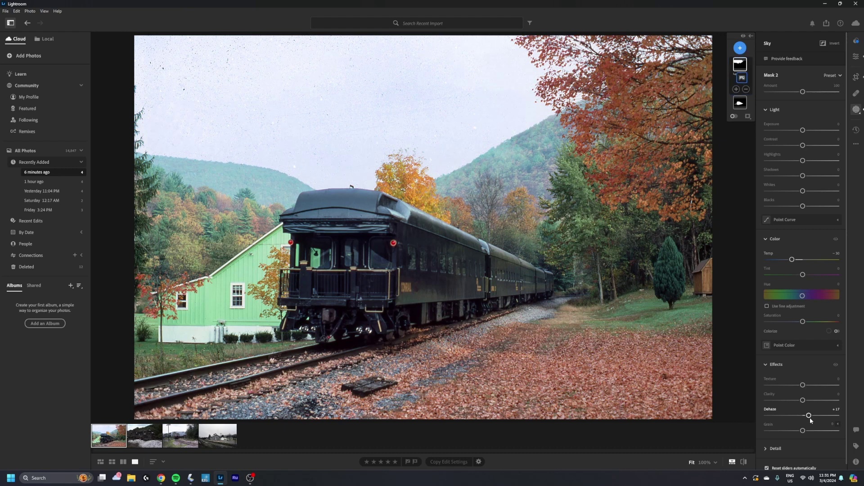
{"action": "key", "text": "ctrl+z"}
{"action": "key", "text": "ctrl+z"}
{"action": "key", "text": "ctrl+z"}
Start healing with Content-Aware Remove, enlarge the brush, and remove specks in the sky beside the wooded hillside
{"action": "left_click", "coordinate": [856, 56]}
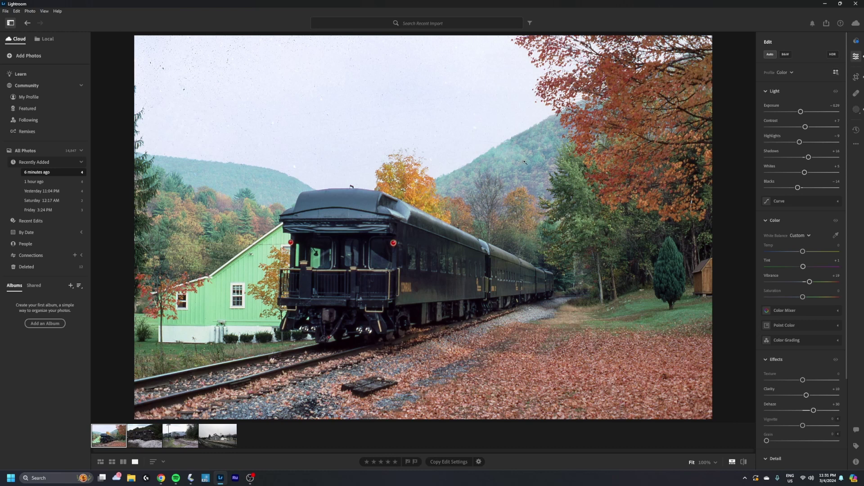
{"action": "left_click", "coordinate": [857, 95]}
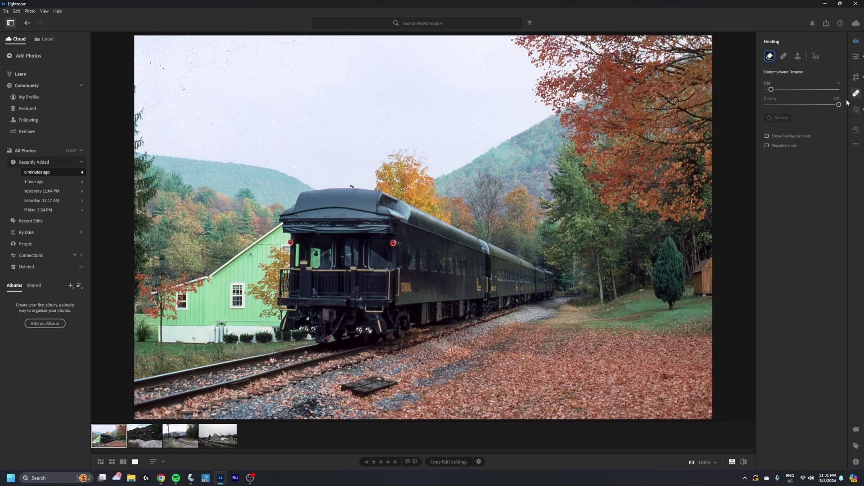
{"action": "mouse_move", "coordinate": [772, 60]}
{"action": "key", "text": "bracketright"}
{"action": "key", "text": "bracketright"}
{"action": "key", "text": "bracketright"}
{"action": "key", "text": "bracketright"}
{"action": "key", "text": "bracketright"}
{"action": "key", "text": "bracketright"}
{"action": "key", "text": "bracketright"}
{"action": "key", "text": "bracketright"}
{"action": "key", "text": "bracketright"}
{"action": "left_click", "coordinate": [472, 120]}
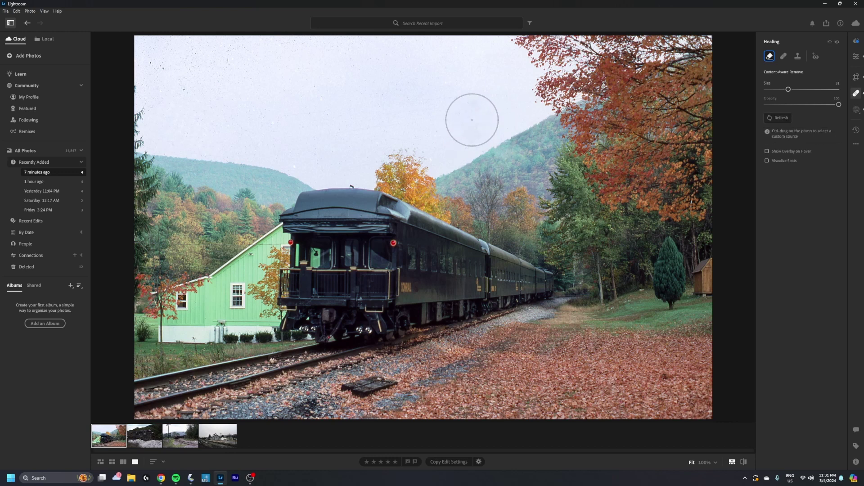
Reduce the removal brush size to 12 and remove more specks from the sky above the train, undoing one stroke
{"action": "scroll", "coordinate": [455, 113], "scroll_direction": "down", "scroll_amount": 3}
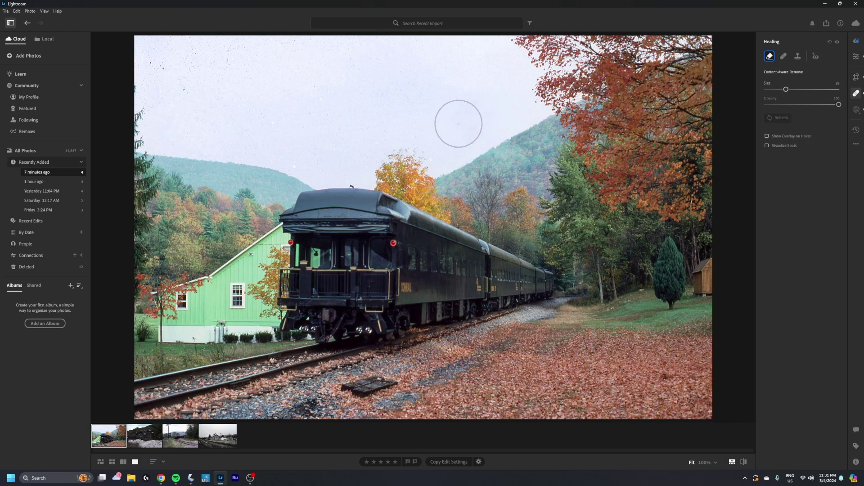
{"action": "scroll", "coordinate": [473, 125], "scroll_direction": "down", "scroll_amount": 3}
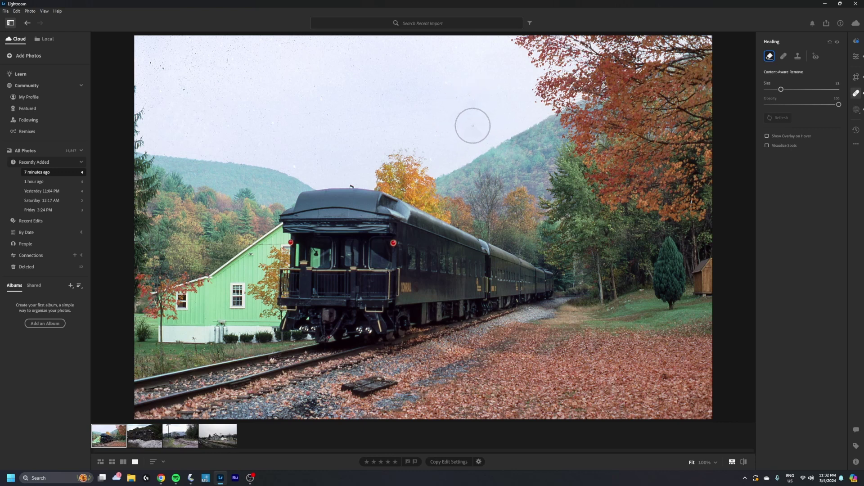
{"action": "scroll", "coordinate": [450, 131], "scroll_direction": "down", "scroll_amount": 3}
{"action": "scroll", "coordinate": [437, 131], "scroll_direction": "down", "scroll_amount": 1}
{"action": "left_click", "coordinate": [436, 139]}
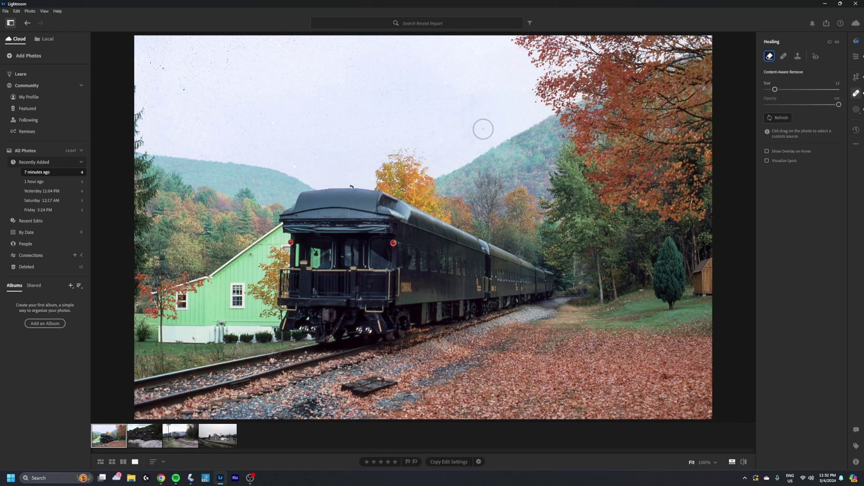
{"action": "mouse_move", "coordinate": [325, 108]}
{"action": "left_mouse_down"}
{"action": "mouse_move", "coordinate": [321, 86]}
{"action": "mouse_move", "coordinate": [399, 87]}
{"action": "mouse_move", "coordinate": [405, 104]}
{"action": "mouse_move", "coordinate": [343, 93]}
{"action": "left_mouse_up"}
{"action": "key", "text": "ctrl+z"}
{"action": "left_click_drag", "start_coordinate": [402, 133], "coordinate": [448, 143]}
Enlarge the removal brush to size 18 and remove the dark specks from the upper-left part of the sky
{"action": "key", "text": "bracketright"}
{"action": "key", "text": "bracketright"}
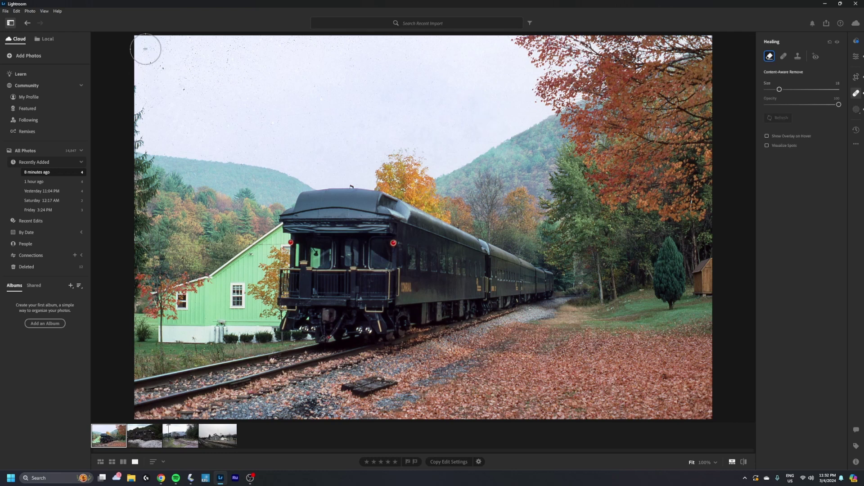
{"action": "left_click", "coordinate": [146, 48]}
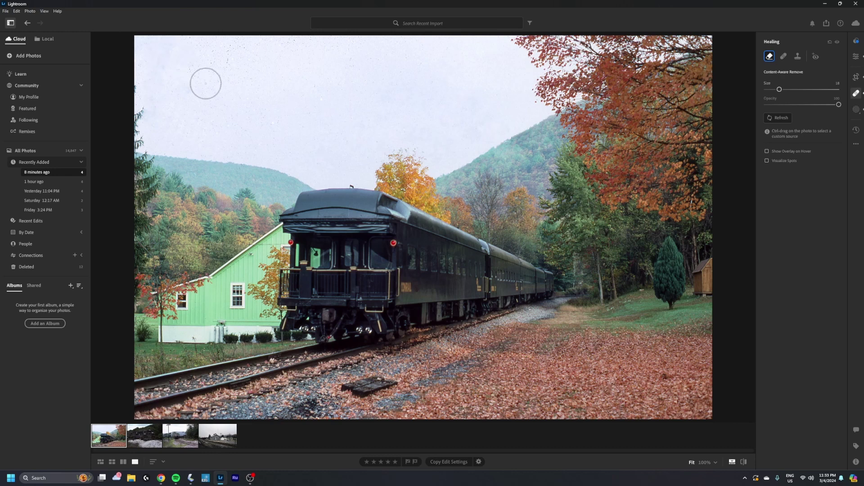
{"action": "left_click", "coordinate": [230, 48]}
Reduce the brush size to 15, remove the remaining specks along the sky's upper edge, and return to the edit settings
{"action": "key", "text": "bracketleft"}
{"action": "key", "text": "bracketleft"}
{"action": "key", "text": "bracketleft"}
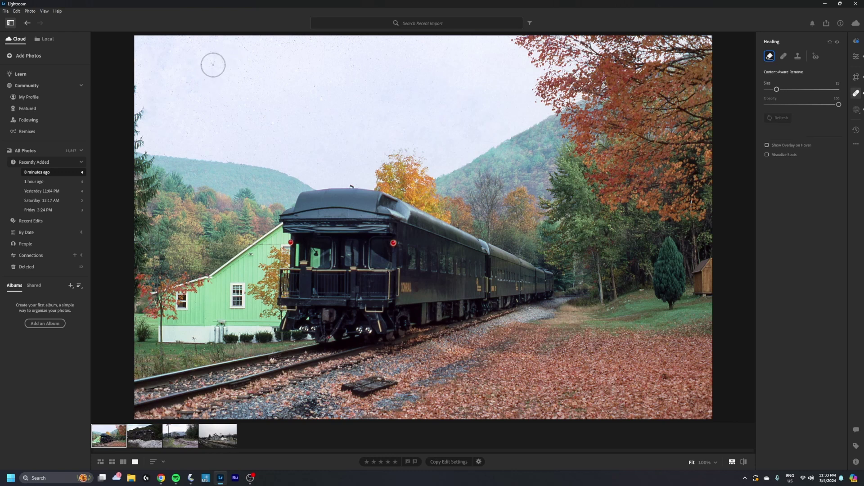
{"action": "left_click", "coordinate": [197, 45]}
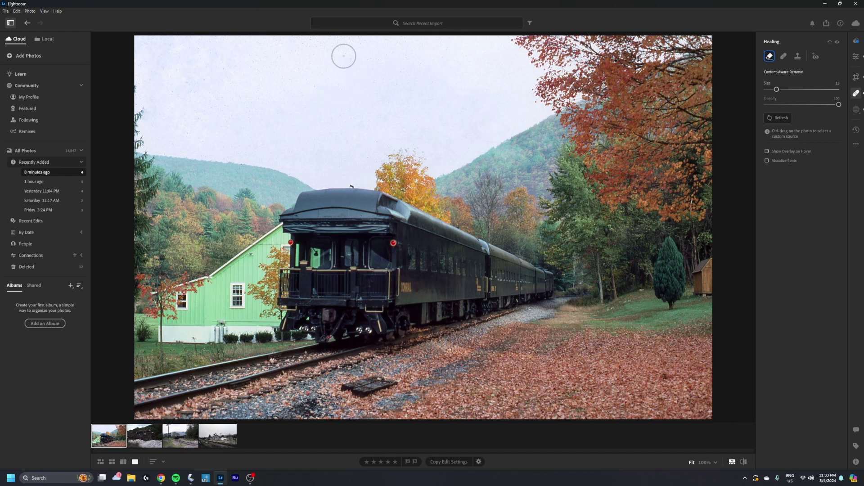
{"action": "left_click_drag", "start_coordinate": [310, 47], "coordinate": [358, 42]}
{"action": "left_click", "coordinate": [856, 56]}
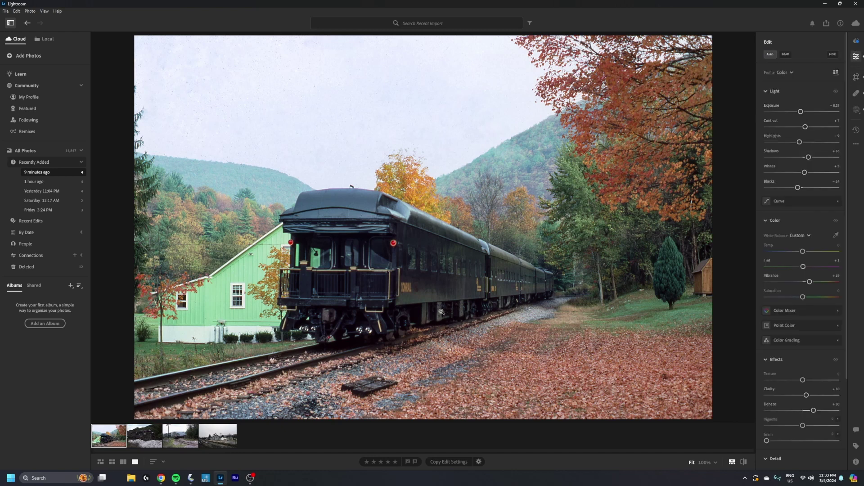
Open the custom export settings, review the type, size and quality options, and keep JPG, Small and 100%
{"action": "left_click", "coordinate": [826, 23]}
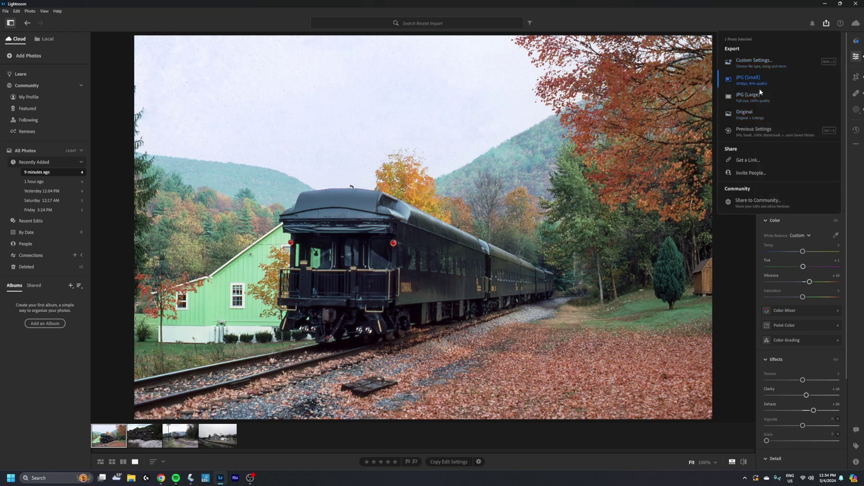
{"action": "left_click", "coordinate": [763, 59]}
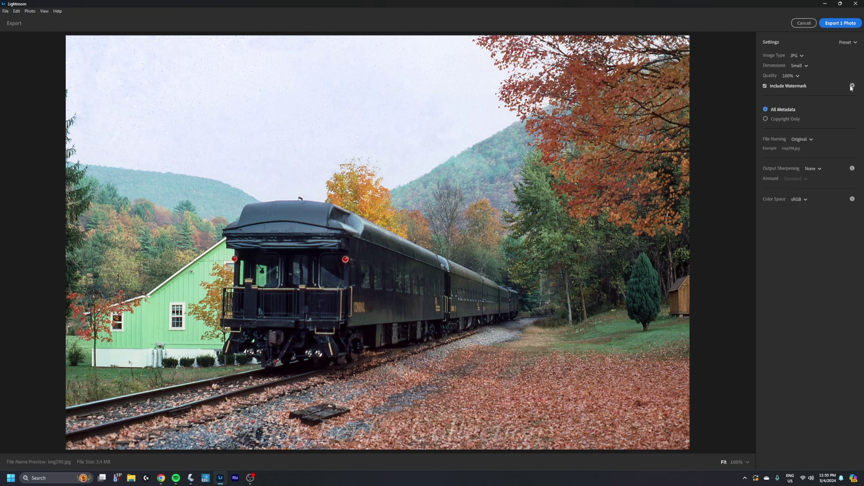
{"action": "left_click", "coordinate": [805, 67]}
{"action": "left_click", "coordinate": [805, 66]}
{"action": "left_click", "coordinate": [806, 66]}
{"action": "left_click", "coordinate": [806, 67]}
{"action": "left_click", "coordinate": [792, 76]}
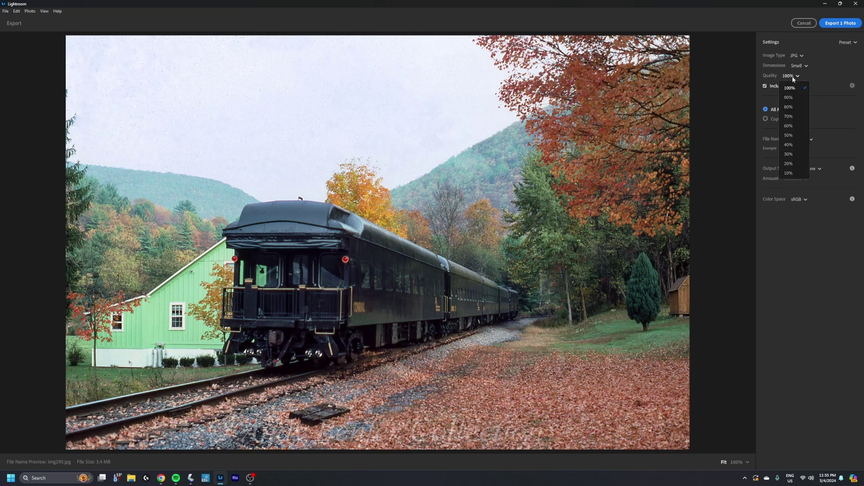
{"action": "left_click", "coordinate": [813, 75]}
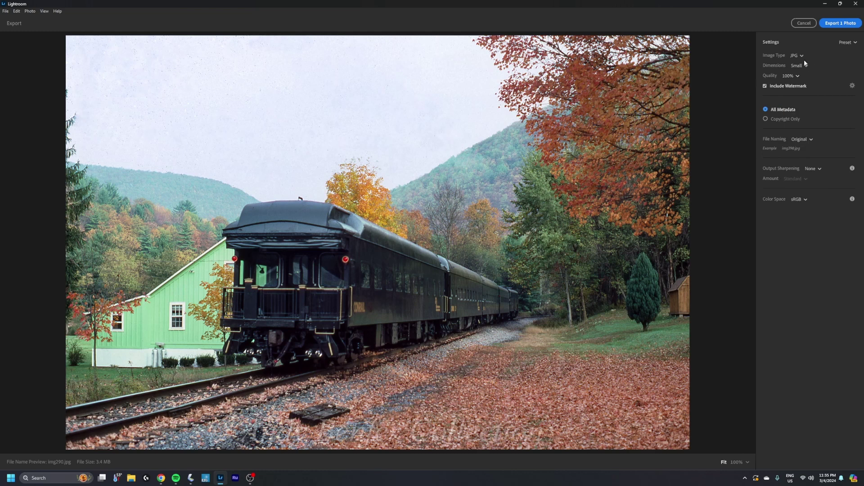
{"action": "left_click", "coordinate": [801, 56]}
{"action": "left_click", "coordinate": [800, 57]}
Review and accept the text watermark settings, and export the photo to the Lightroom Saved Photos folder
{"action": "left_click", "coordinate": [852, 86]}
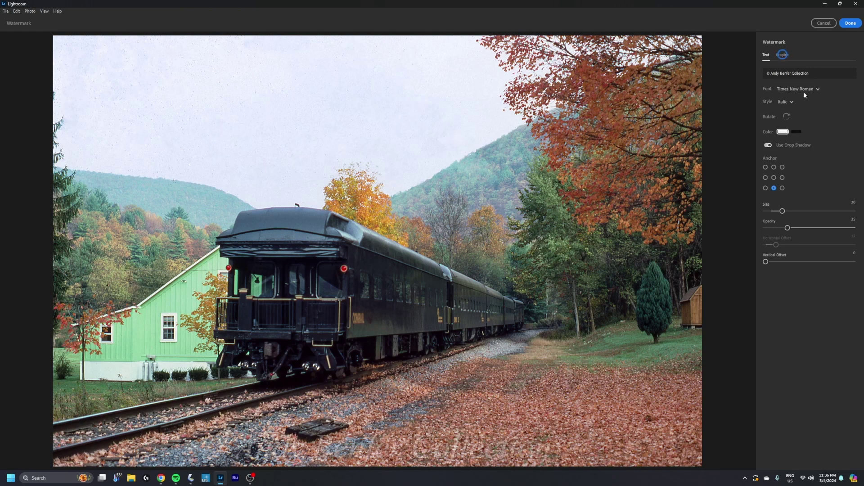
{"action": "left_click", "coordinate": [851, 23]}
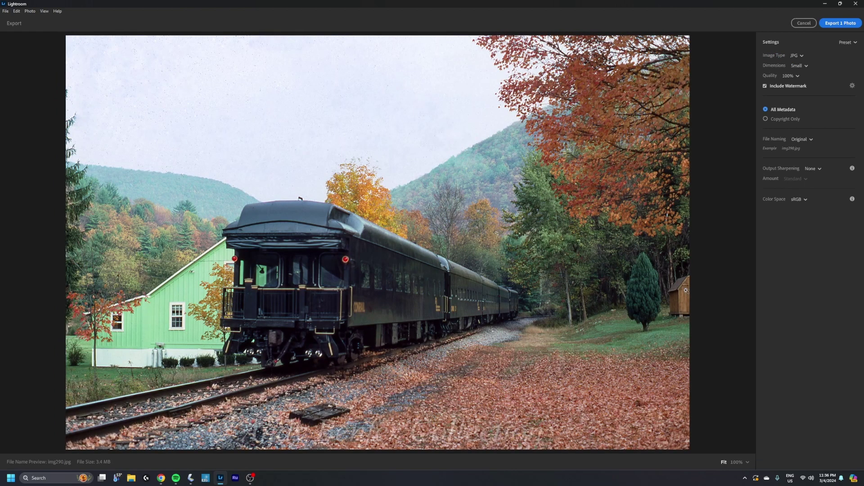
{"action": "left_click", "coordinate": [839, 25]}
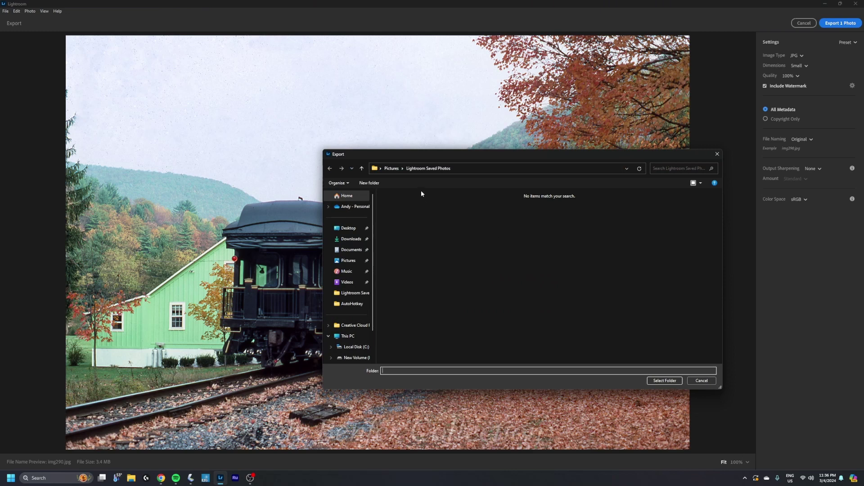
{"action": "left_click", "coordinate": [657, 384]}
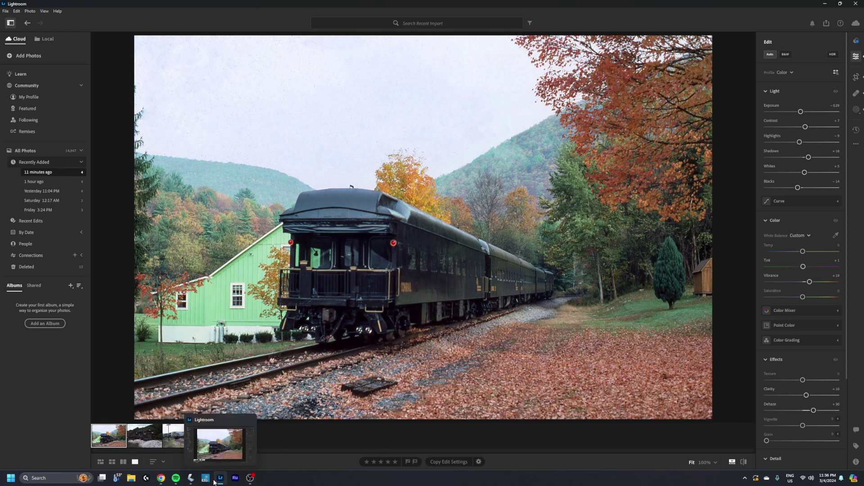
Switch to Flickr in Chrome, view the photo upload page, and return to the photostream
{"action": "mouse_move", "coordinate": [160, 483]}
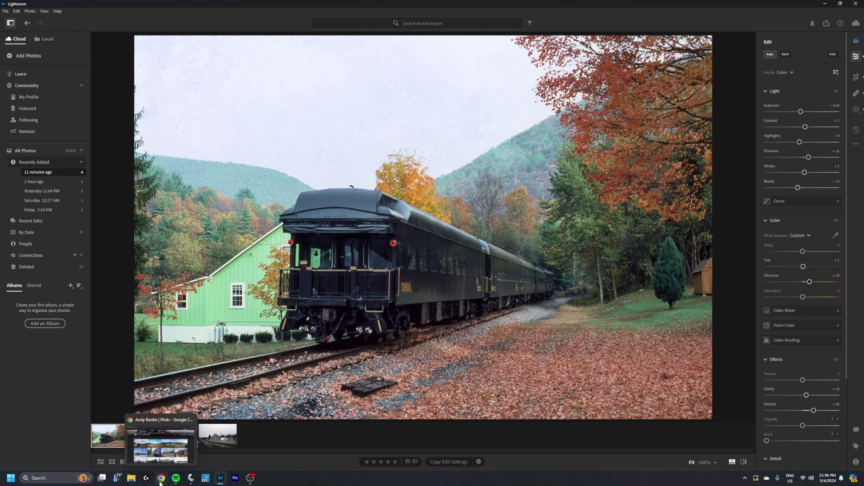
{"action": "left_click", "coordinate": [160, 483]}
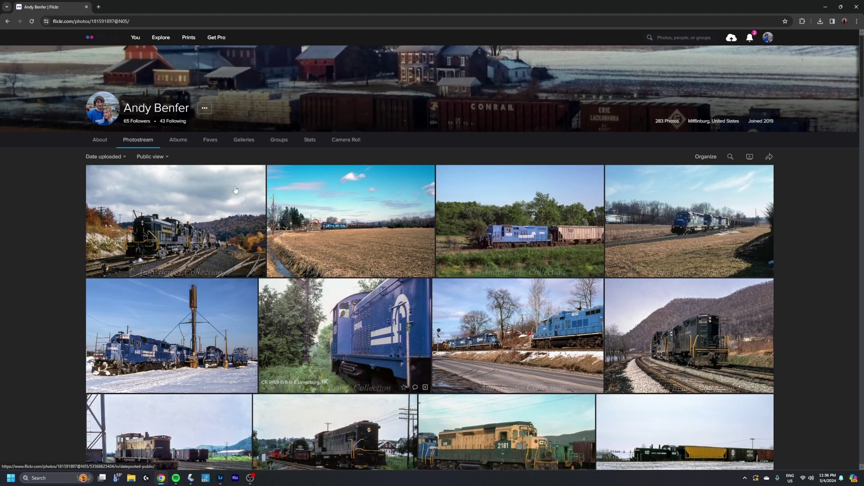
{"action": "left_click", "coordinate": [733, 40]}
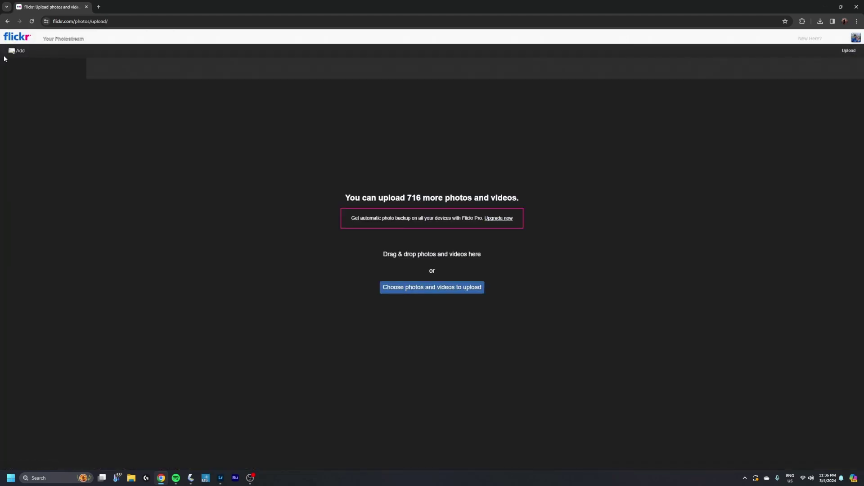
{"action": "left_click", "coordinate": [8, 21]}
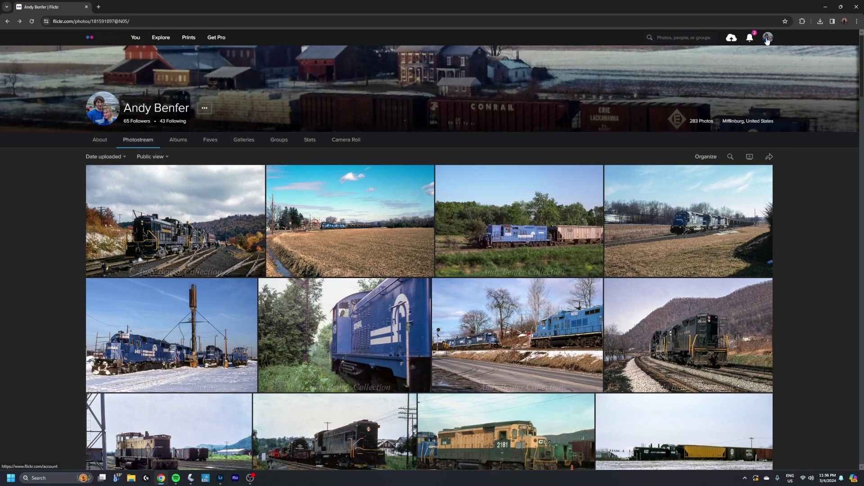
Check how many items the Flickr account has used of its upload allowance
{"action": "mouse_move", "coordinate": [768, 39]}
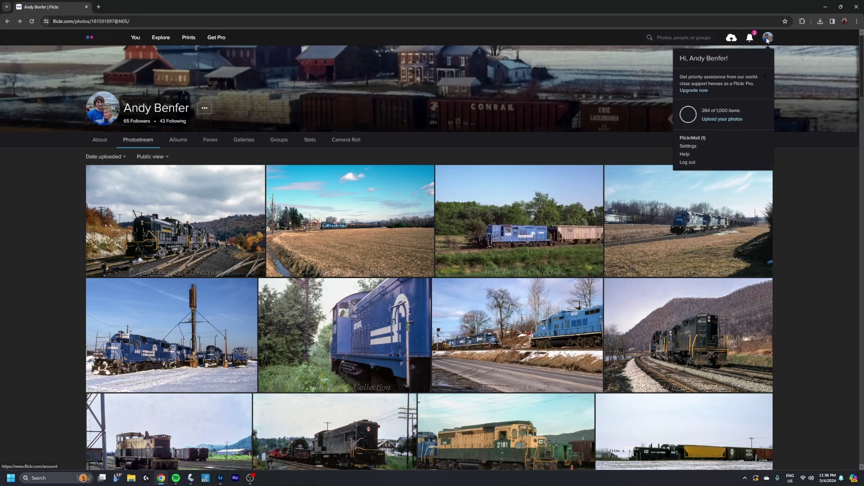
{"action": "left_click_drag", "start_coordinate": [720, 111], "coordinate": [723, 111]}
{"action": "left_click", "coordinate": [720, 110]}
{"action": "left_click_drag", "start_coordinate": [704, 110], "coordinate": [720, 111]}
{"action": "left_click", "coordinate": [728, 109]}
{"action": "left_click_drag", "start_coordinate": [733, 110], "coordinate": [709, 110]}
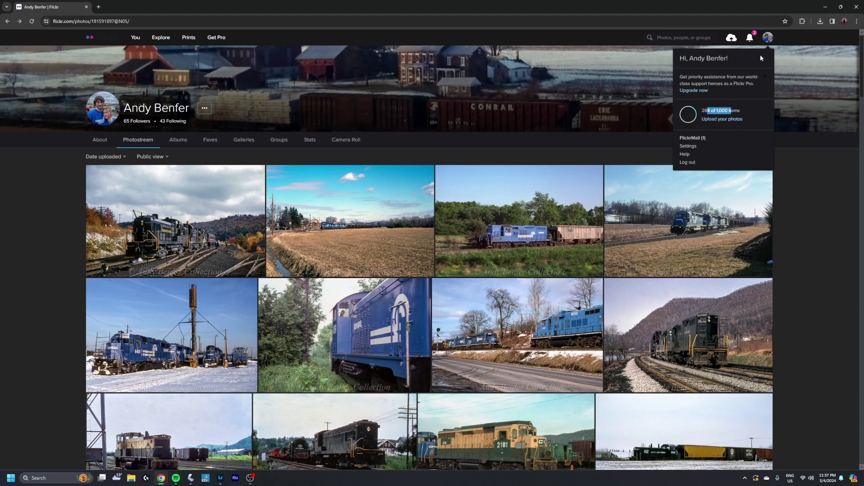
{"action": "left_click", "coordinate": [768, 40]}
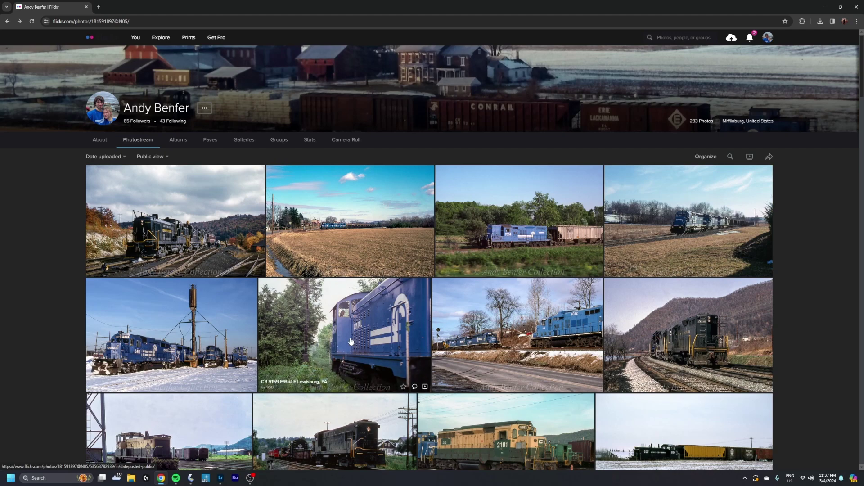
View the first photo in the photostream, and browse the account's full list of albums
{"action": "left_click", "coordinate": [215, 252]}
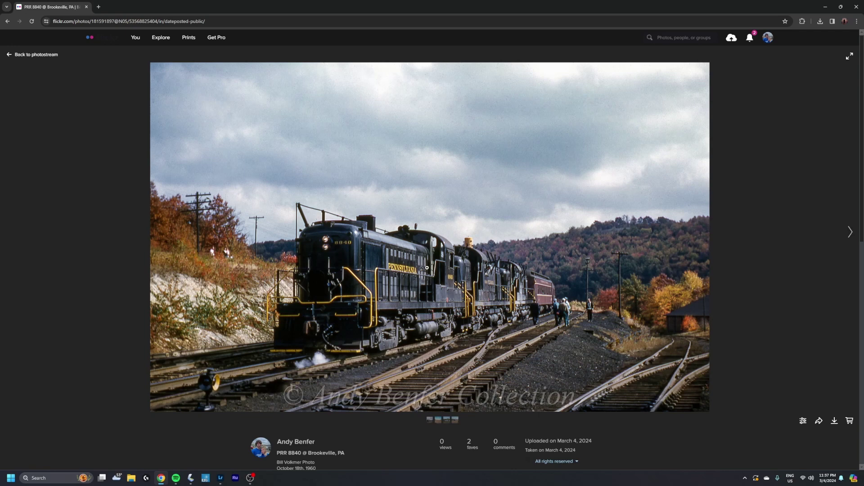
{"action": "left_click", "coordinate": [35, 54]}
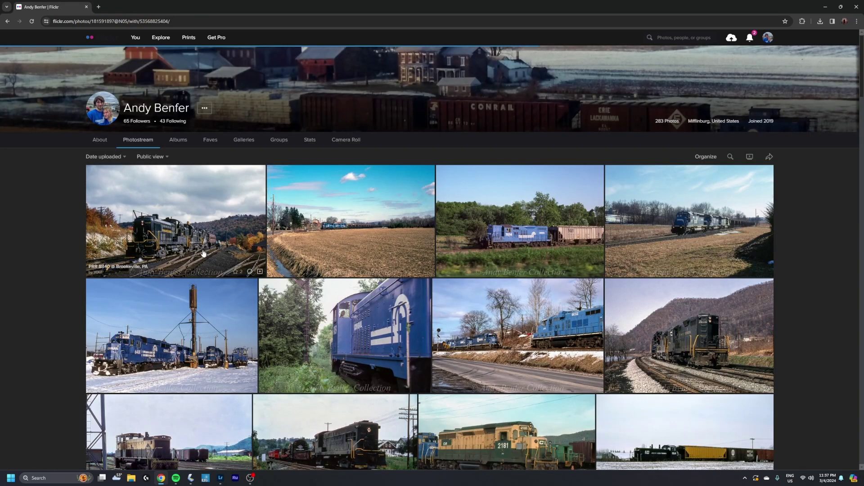
{"action": "left_click", "coordinate": [179, 140]}
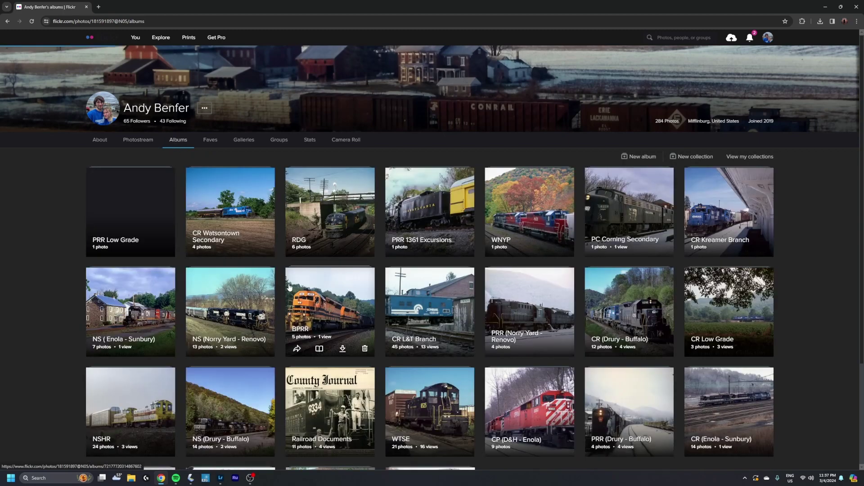
{"action": "scroll", "coordinate": [286, 334], "scroll_direction": "down", "scroll_amount": 3}
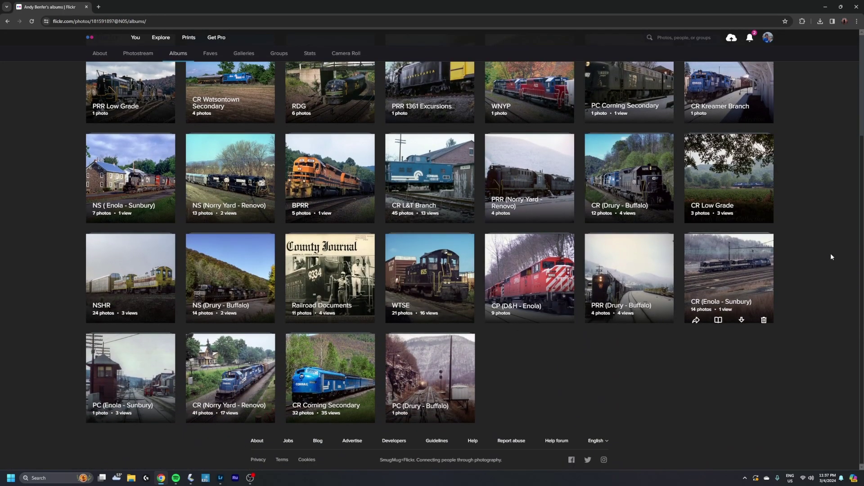
{"action": "scroll", "coordinate": [342, 309], "scroll_direction": "up", "scroll_amount": 3}
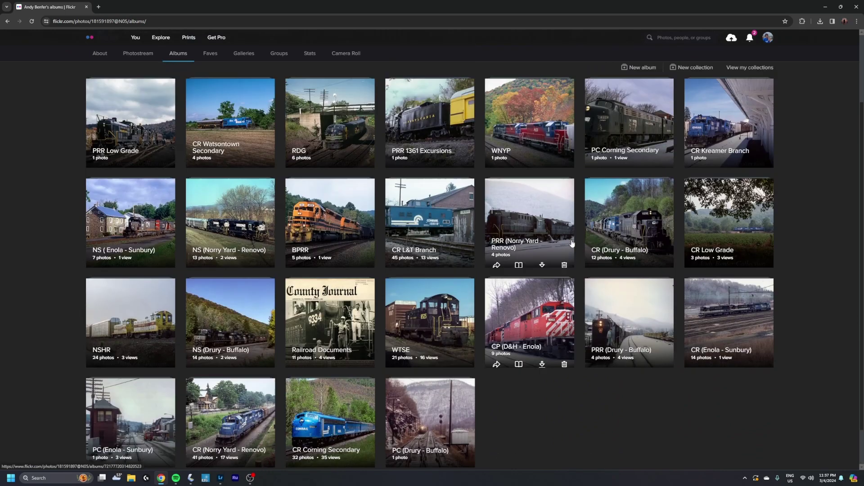